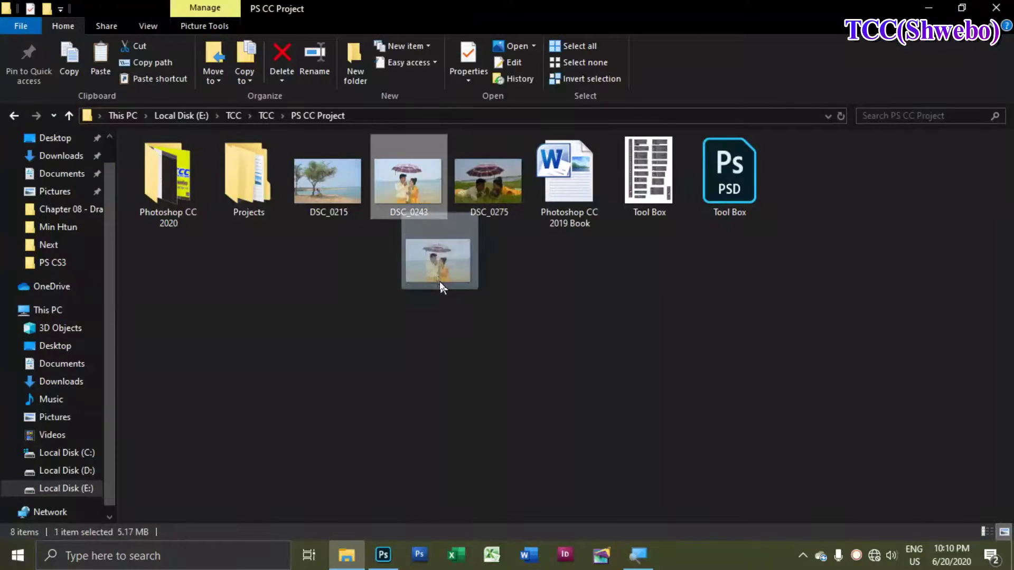
Open the DSC_0243 photo in Photoshop and fit the whole image in the window
{"action": "key", "text": "ctrl+plus"}
{"action": "key", "text": "ctrl+plus"}
{"action": "key", "text": "ctrl+plus"}
{"action": "key", "text": "ctrl+0"}
{"action": "key", "text": "v"}
{"action": "left_click", "coordinate": [252, 9]}
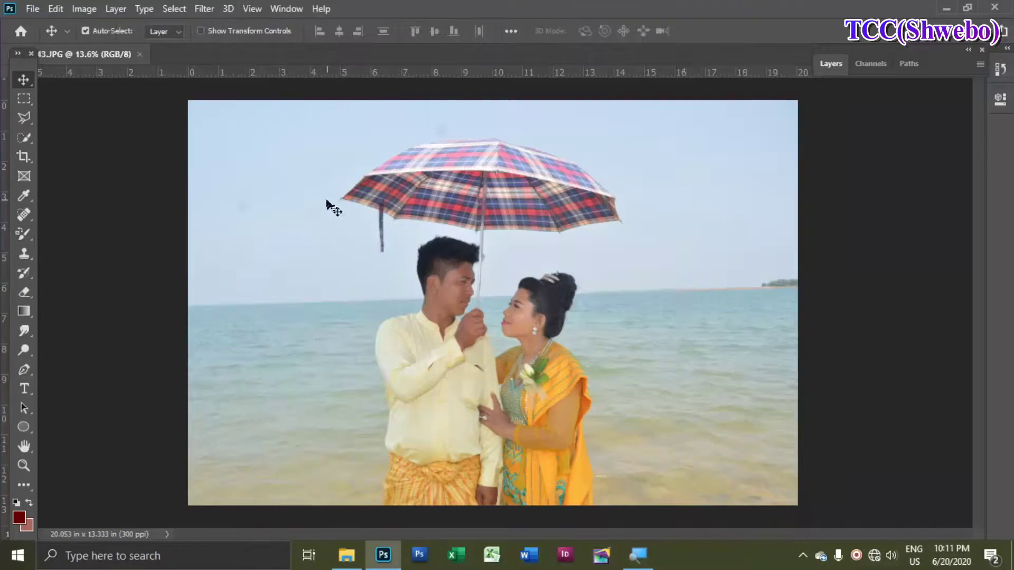
Set the crop size to 6 by 4 inches and try it in portrait orientation
{"action": "key", "text": "c"}
{"action": "left_click_drag", "start_coordinate": [177, 31], "coordinate": [130, 33]}
{"action": "type", "text": "6"}
{"action": "key", "text": "Tab"}
{"action": "type", "text": "4"}
{"action": "left_click", "coordinate": [219, 32]}
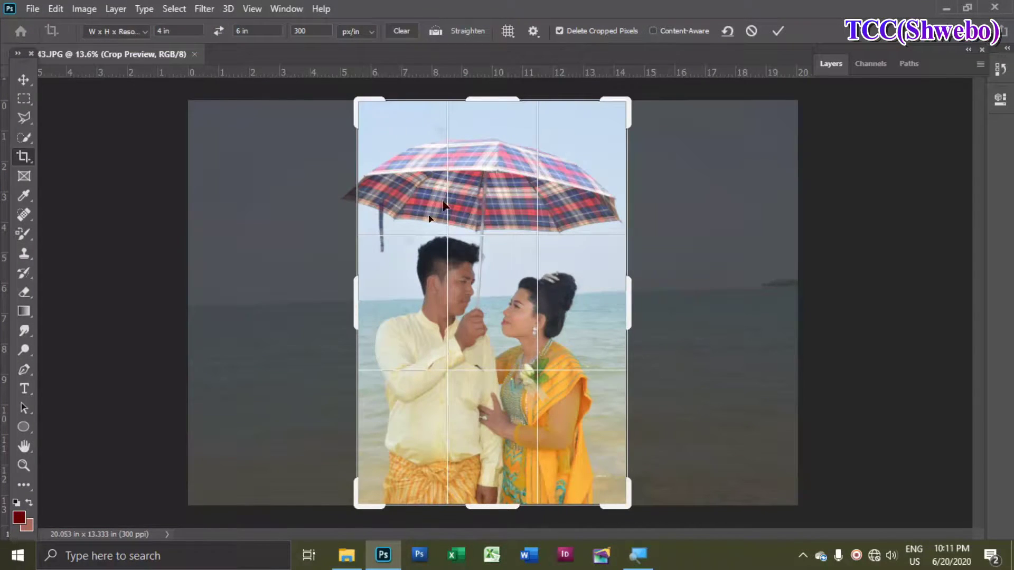
{"action": "key", "text": "Escape"}
Crop the photo of the couple to a landscape frame of 6 by 4 inches
{"action": "left_click", "coordinate": [219, 31]}
{"action": "left_click_drag", "start_coordinate": [191, 504], "coordinate": [218, 485]}
{"action": "mouse_move", "coordinate": [766, 120]}
{"action": "left_mouse_down"}
{"action": "mouse_move", "coordinate": [736, 132]}
{"action": "mouse_move", "coordinate": [767, 120]}
{"action": "left_mouse_up"}
{"action": "left_click_drag", "start_coordinate": [767, 486], "coordinate": [749, 474]}
{"action": "key", "text": "Return"}
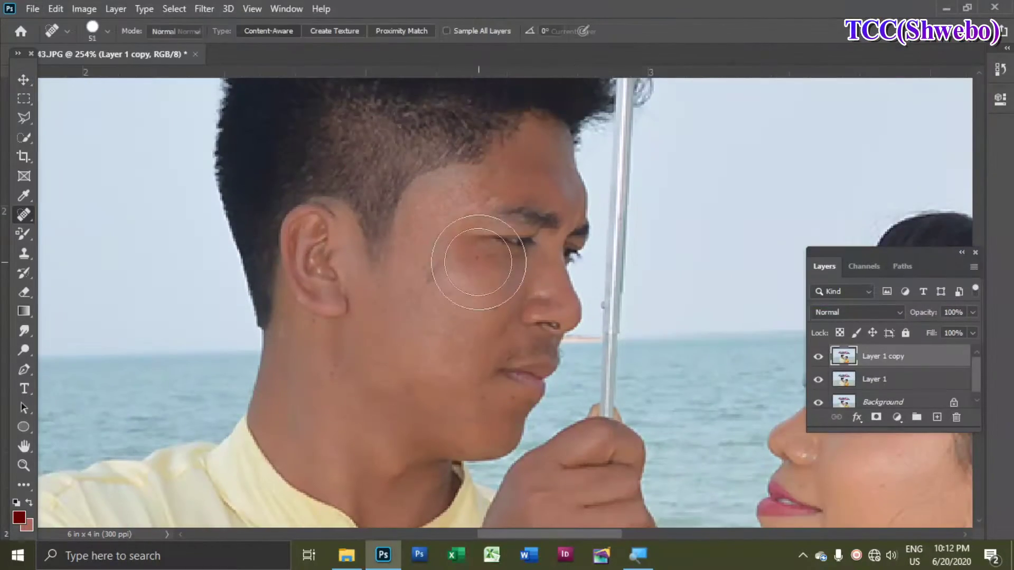
Heal a skin blemish on the man's face with the Spot Healing Brush
{"action": "left_click", "coordinate": [443, 252]}
{"action": "key", "text": "Return"}
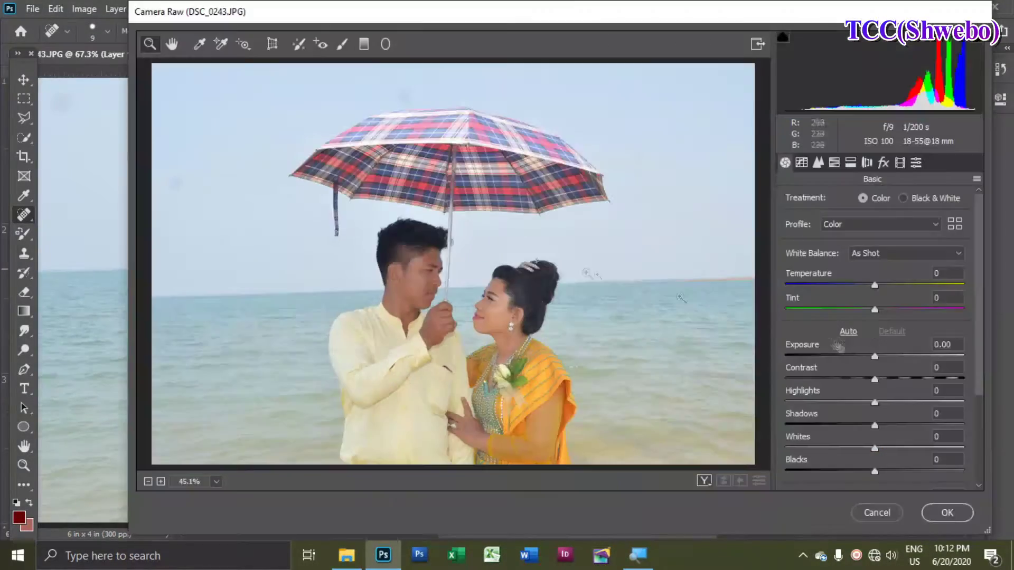
Set Camera Raw's basic tones to Exposure +0.15, Contrast +24, Highlights -39, Shadows +1 and Whites -63
{"action": "left_click", "coordinate": [866, 357]}
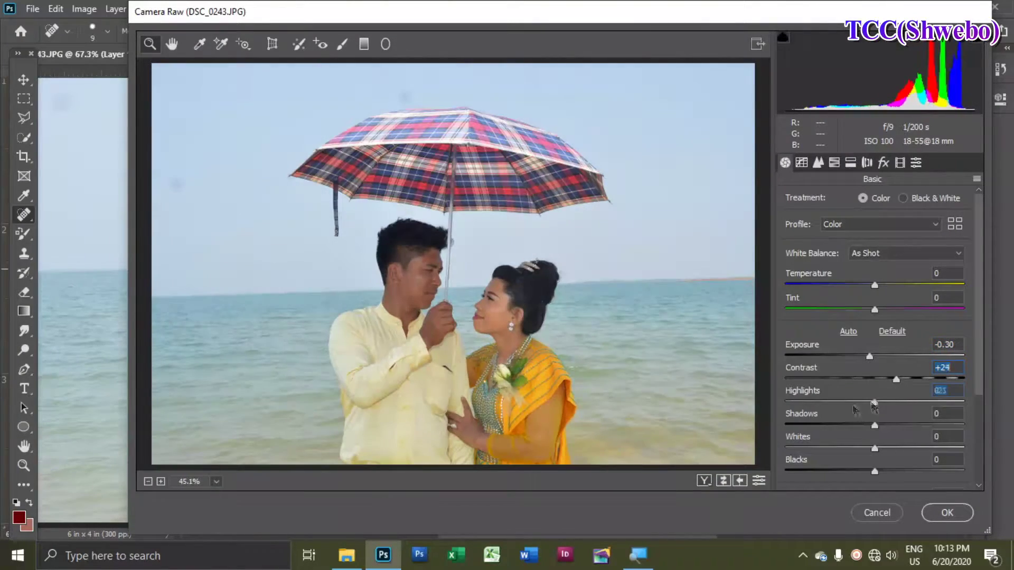
{"action": "left_click_drag", "start_coordinate": [875, 403], "coordinate": [875, 426]}
{"action": "left_click_drag", "start_coordinate": [870, 357], "coordinate": [878, 357]}
{"action": "left_click_drag", "start_coordinate": [874, 448], "coordinate": [820, 449]}
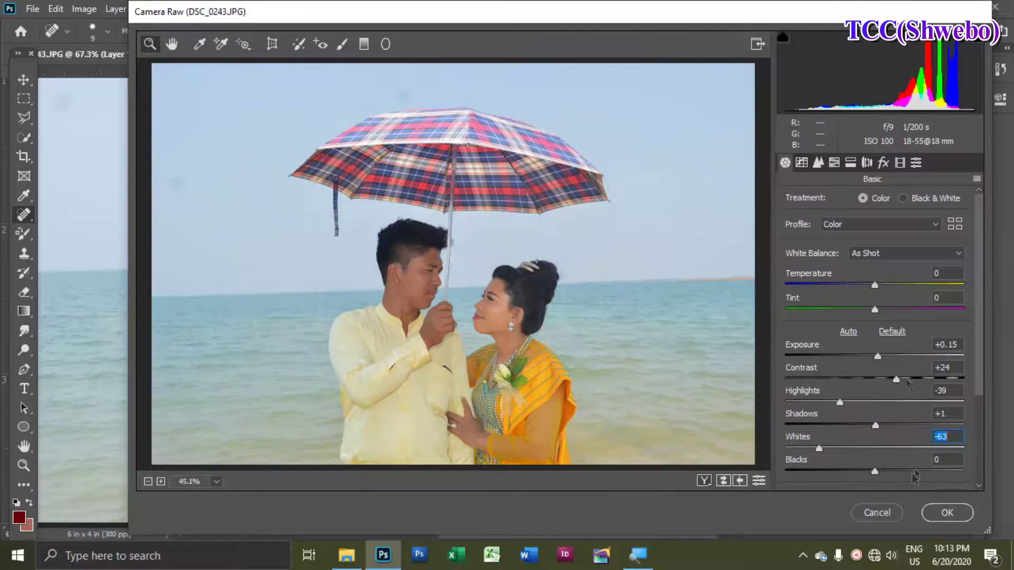
{"action": "left_click", "coordinate": [979, 474]}
{"action": "mouse_move", "coordinate": [891, 457]}
{"action": "left_mouse_down"}
{"action": "mouse_move", "coordinate": [935, 458]}
{"action": "mouse_move", "coordinate": [887, 457]}
{"action": "left_mouse_up"}
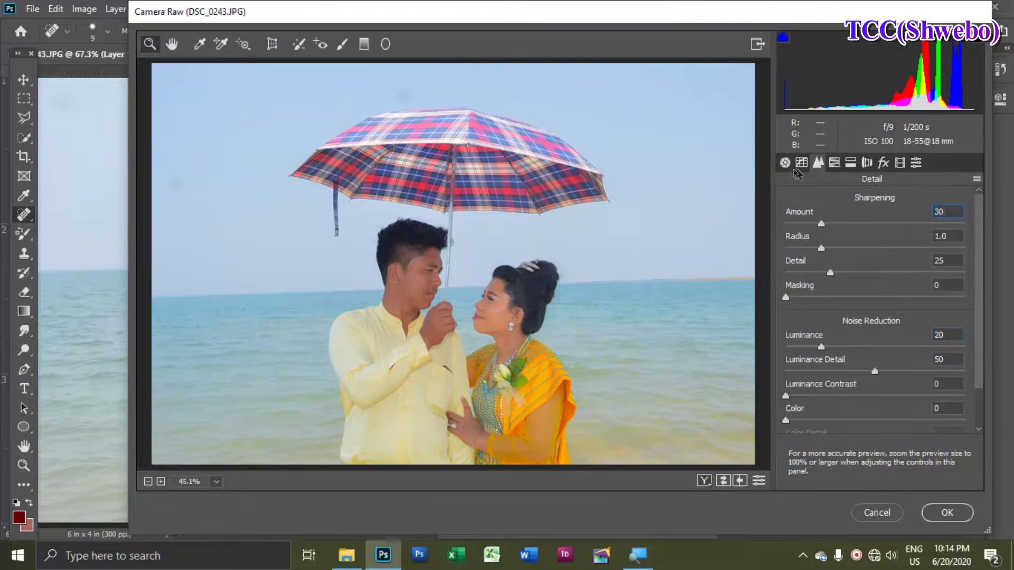
Shift the HSL hues to Reds +3, Blues -25 and Purples -33, and boost the saturation of the blues
{"action": "left_click", "coordinate": [801, 162]}
{"action": "left_click", "coordinate": [834, 163]}
{"action": "left_click", "coordinate": [793, 203]}
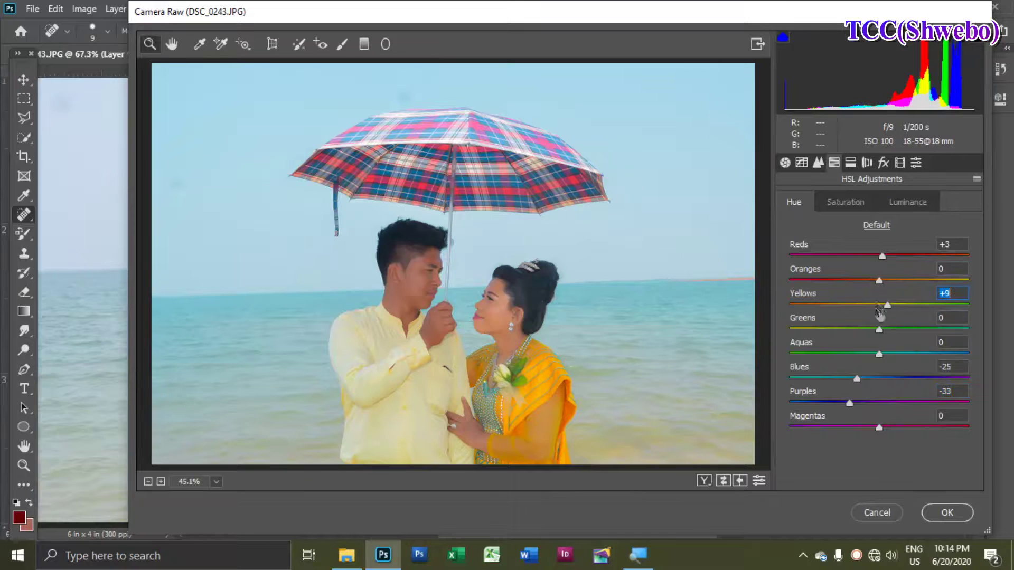
{"action": "left_click_drag", "start_coordinate": [878, 377], "coordinate": [944, 379]}
{"action": "left_click_drag", "start_coordinate": [877, 305], "coordinate": [876, 306]}
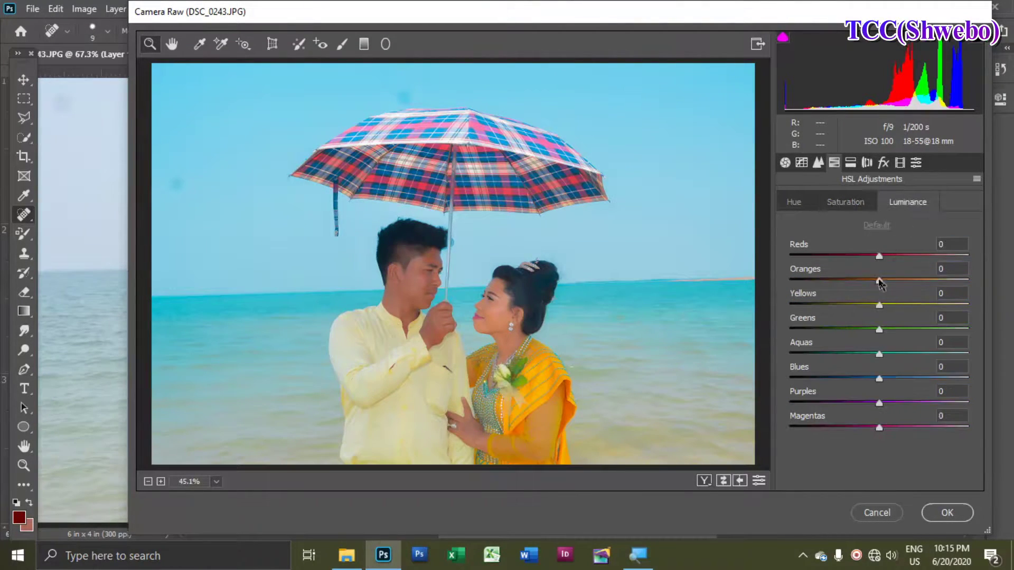
Look through the remaining Camera Raw settings up to Calibration and apply the adjustments to the photo
{"action": "left_click", "coordinate": [851, 164]}
{"action": "left_click", "coordinate": [868, 163]}
{"action": "left_click", "coordinate": [884, 165]}
{"action": "left_click", "coordinate": [899, 164]}
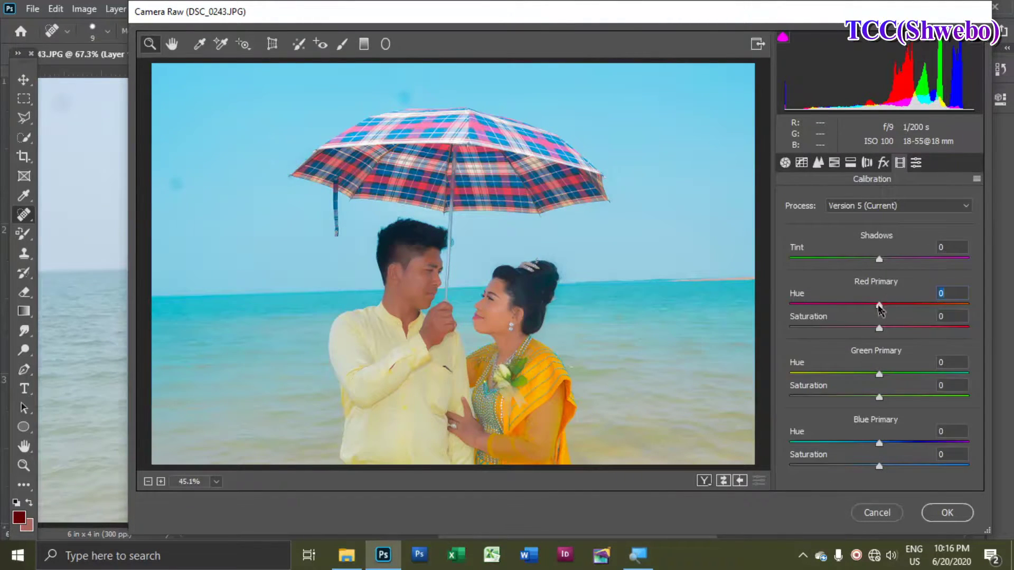
{"action": "left_click", "coordinate": [802, 165]}
{"action": "left_click", "coordinate": [947, 511]}
Try the Clouds render filter on the black Layer 2
{"action": "scroll", "coordinate": [543, 227], "scroll_direction": "down", "scroll_amount": 3}
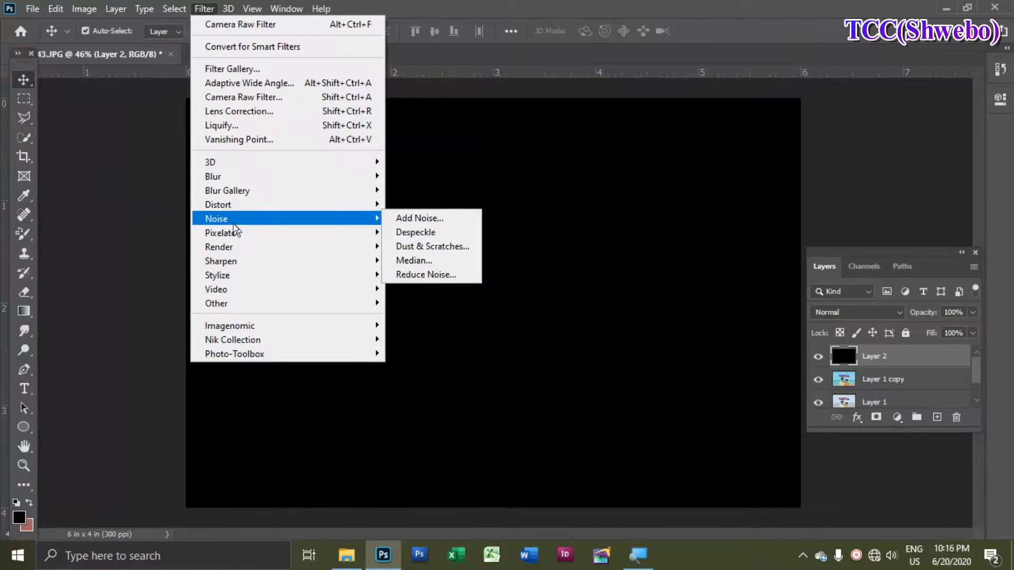
{"action": "mouse_move", "coordinate": [230, 249]}
{"action": "left_click", "coordinate": [424, 300]}
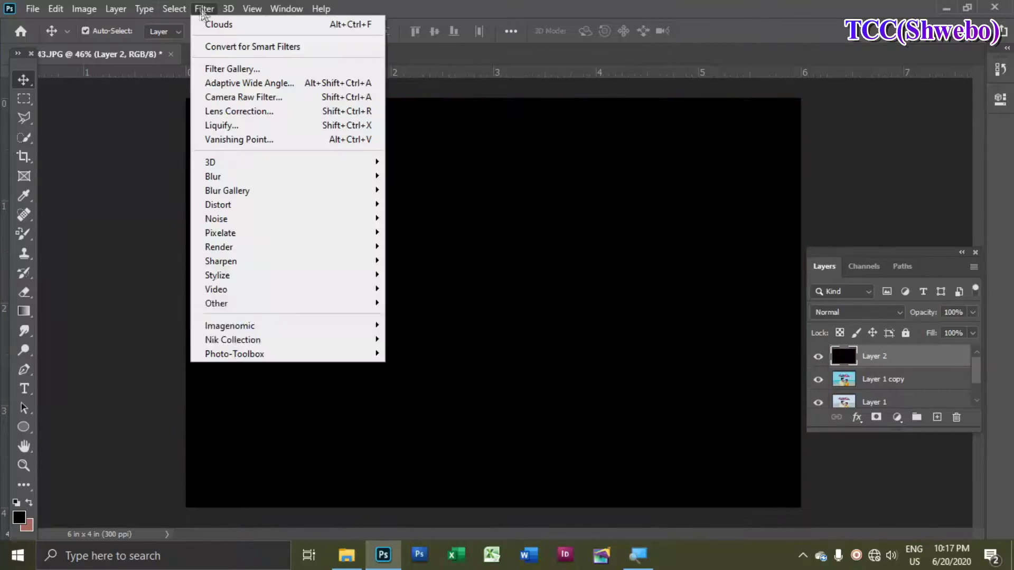
Apply the Add Noise filter to the black Layer 2
{"action": "mouse_move", "coordinate": [232, 220]}
{"action": "left_click", "coordinate": [451, 220]}
{"action": "left_click_drag", "start_coordinate": [443, 287], "coordinate": [456, 293]}
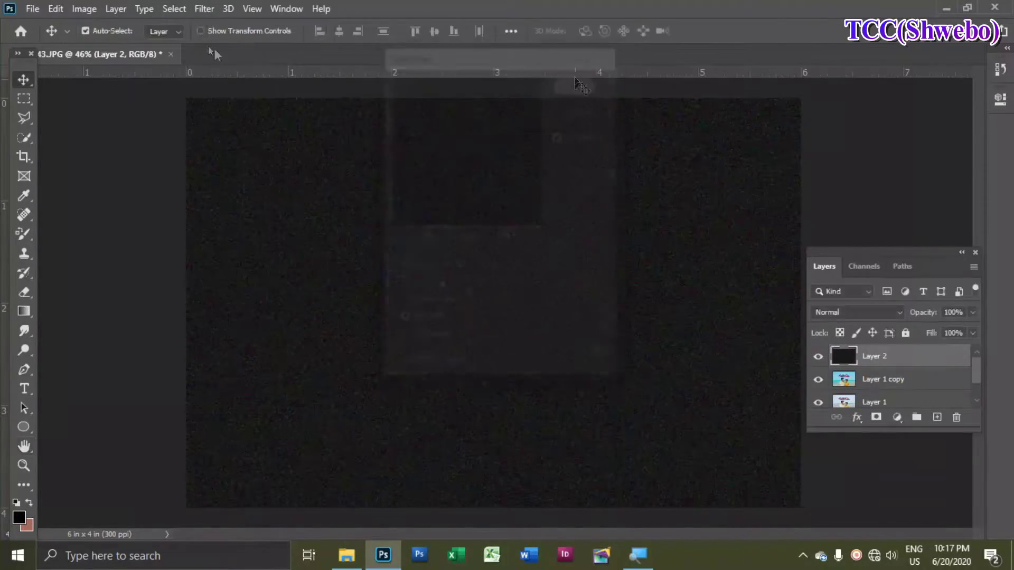
Apply a motion blur to the noise layer and set its blend mode to Screen
{"action": "left_click", "coordinate": [204, 8]}
{"action": "mouse_move", "coordinate": [222, 172]}
{"action": "left_click", "coordinate": [428, 245]}
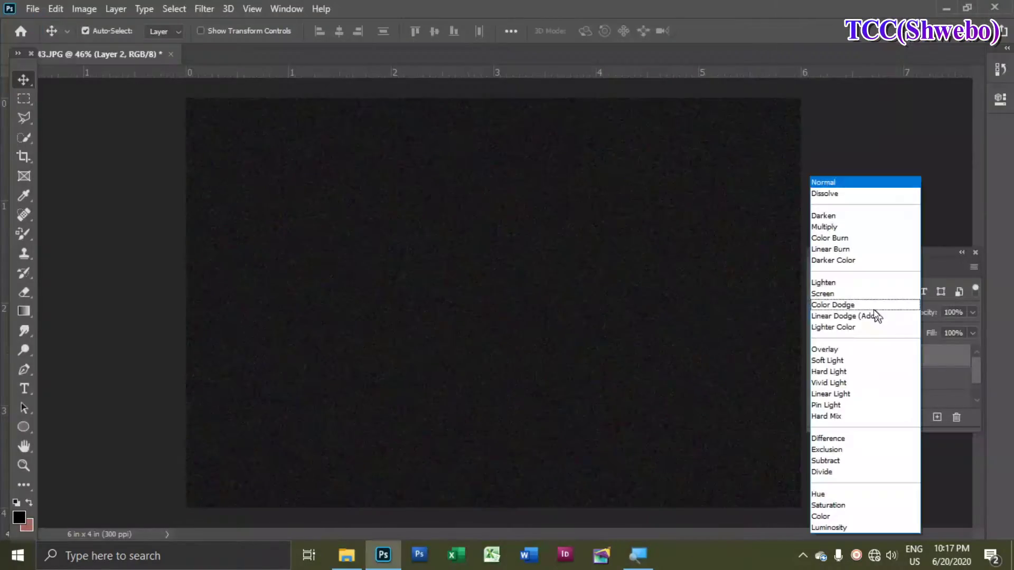
{"action": "left_click", "coordinate": [821, 293]}
Run Reduce Noise with the default settings on Layer 2 and apply Dust & Scratches with a 23-pixel radius
{"action": "left_click", "coordinate": [203, 9]}
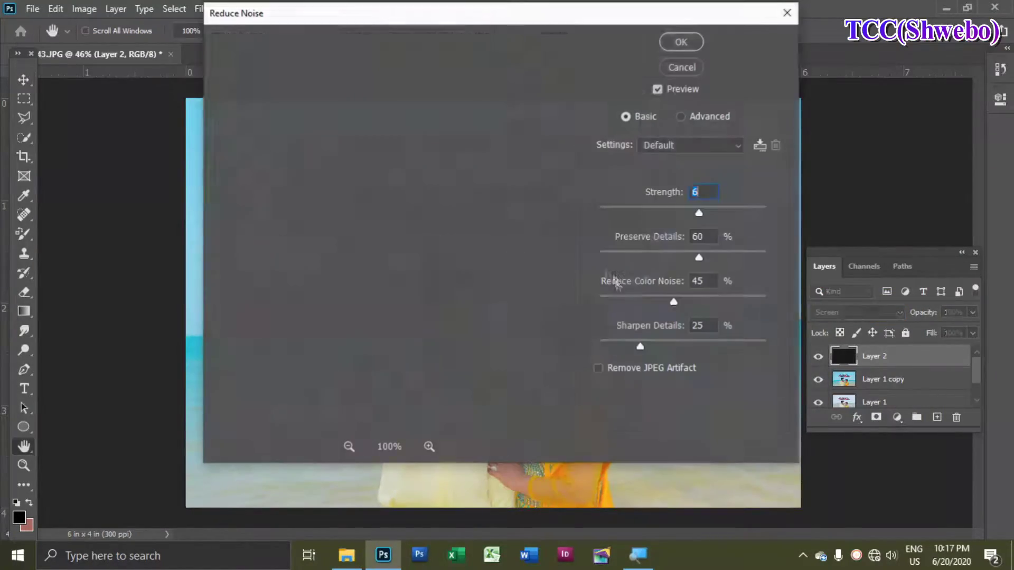
{"action": "left_click", "coordinate": [681, 41]}
{"action": "left_click", "coordinate": [204, 8]}
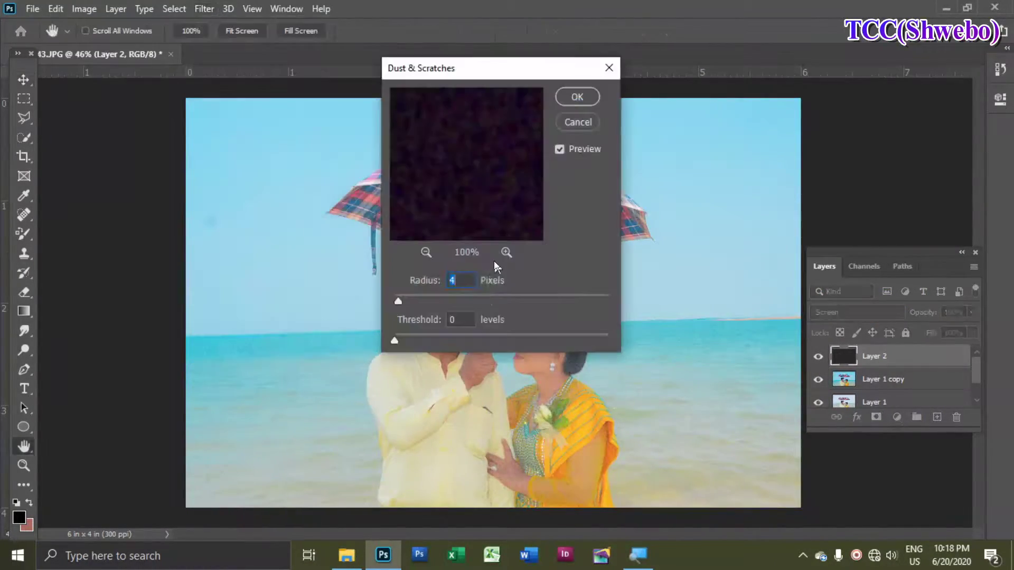
{"action": "type", "text": "23"}
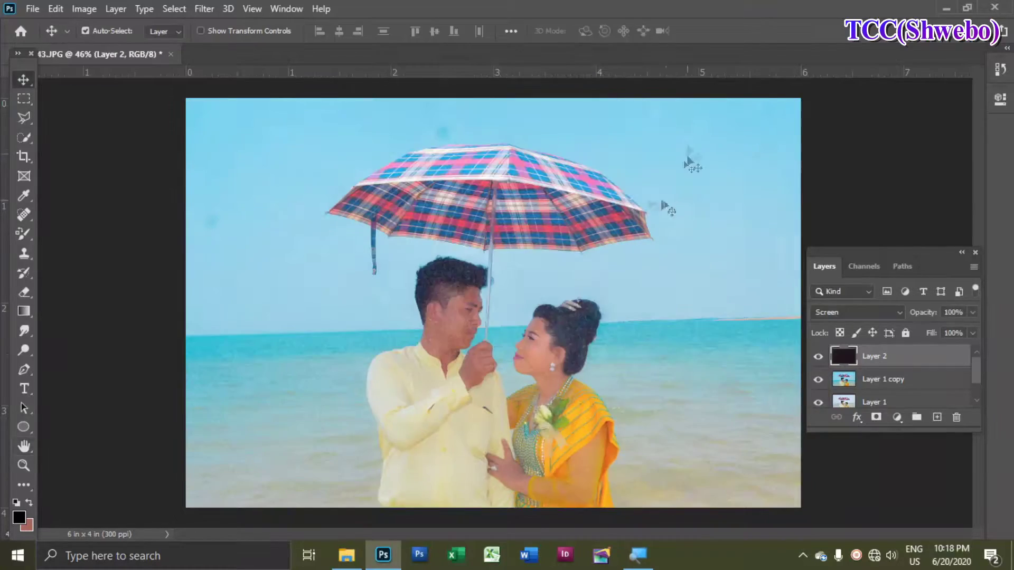
Add uniform noise to Layer 2 twice, at about 177.78% and about 50.57%
{"action": "left_click", "coordinate": [204, 8]}
{"action": "mouse_move", "coordinate": [224, 205]}
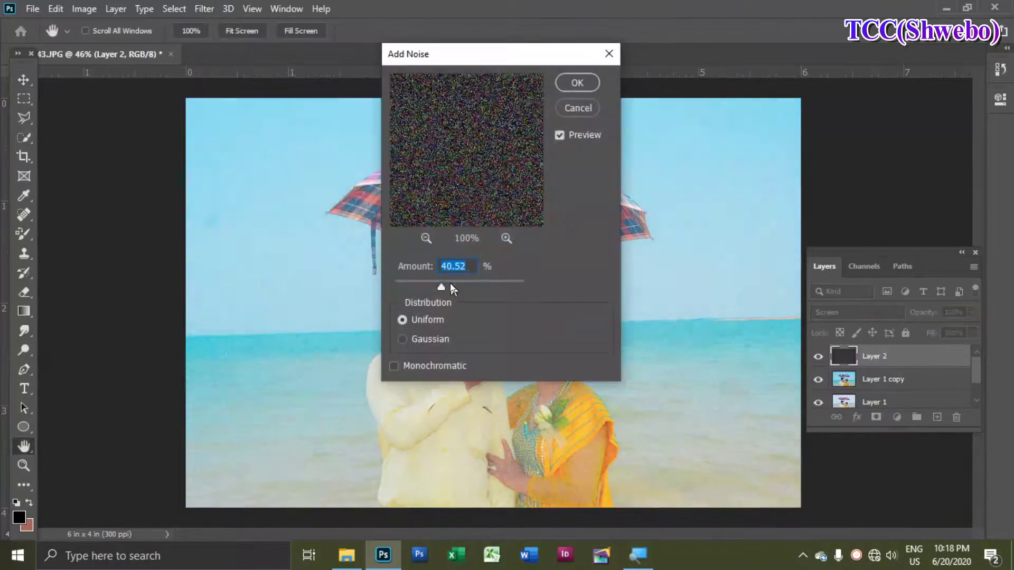
{"action": "left_click_drag", "start_coordinate": [450, 288], "coordinate": [503, 289]}
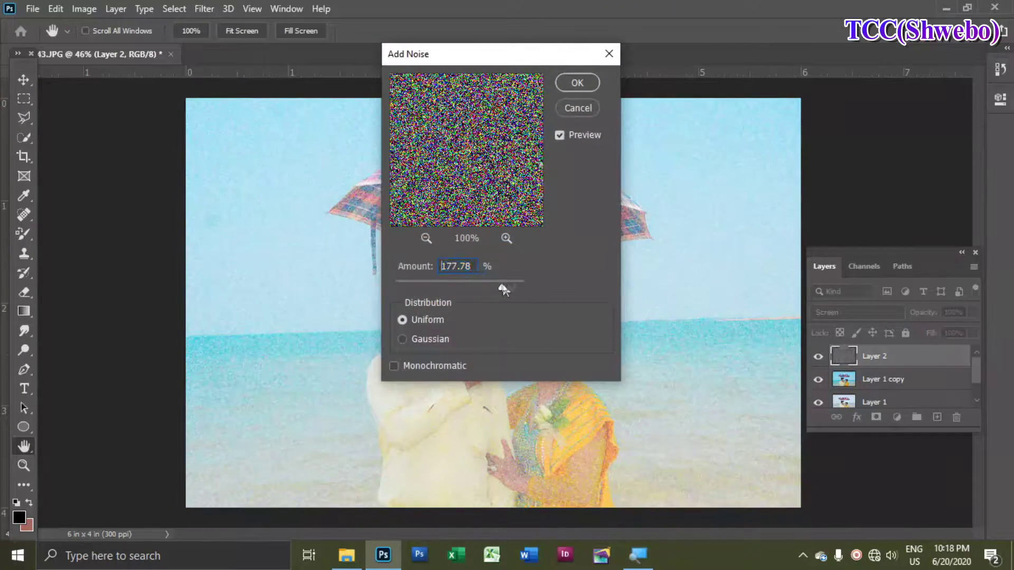
{"action": "key", "text": "Return"}
{"action": "left_click", "coordinate": [204, 9]}
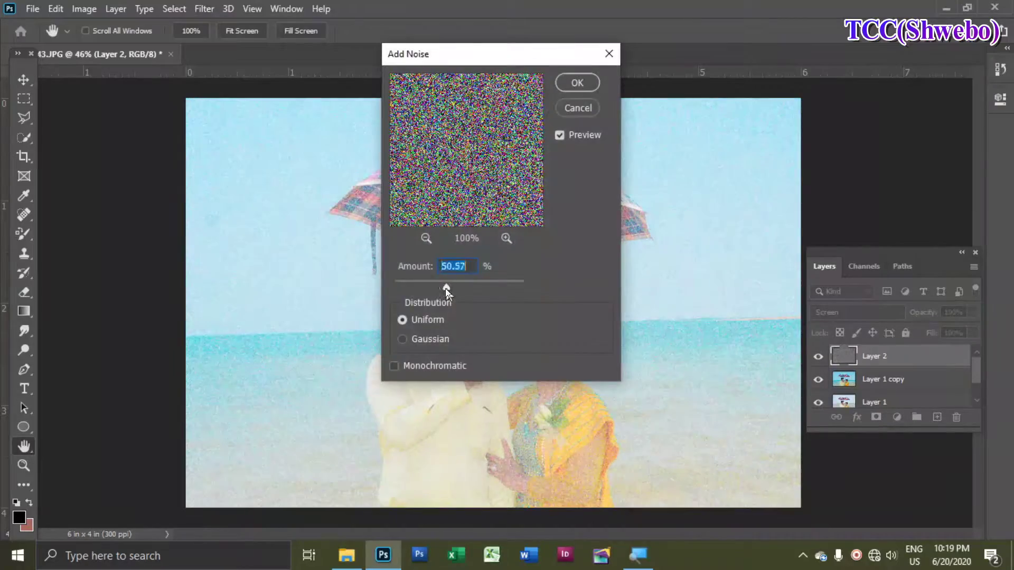
{"action": "key", "text": "Return"}
Motion-blur the noise on Layer 2, compare the blend modes and choose Screen
{"action": "left_click", "coordinate": [203, 9]}
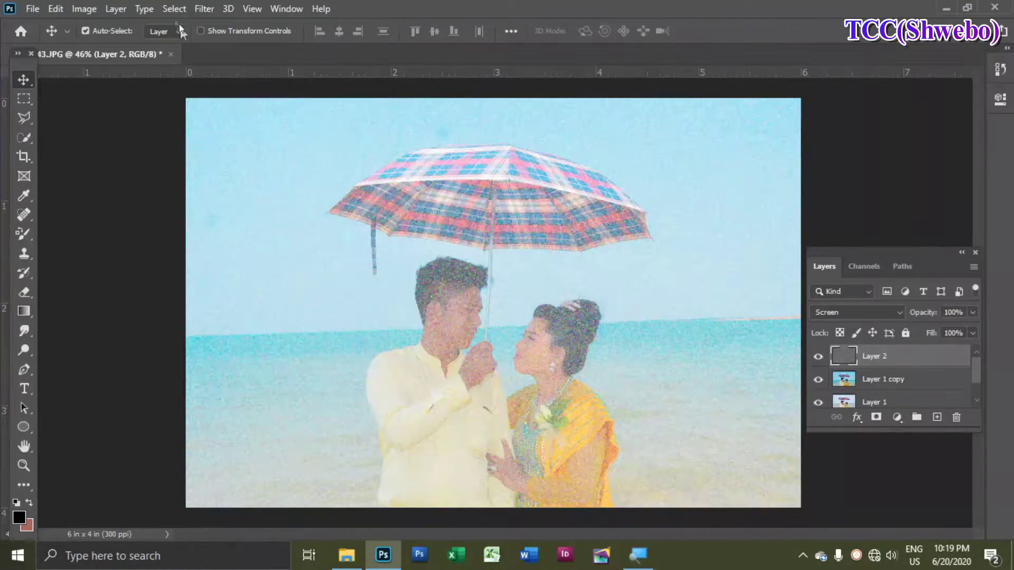
{"action": "left_click", "coordinate": [204, 9]}
{"action": "mouse_move", "coordinate": [317, 175]}
{"action": "left_click", "coordinate": [423, 246]}
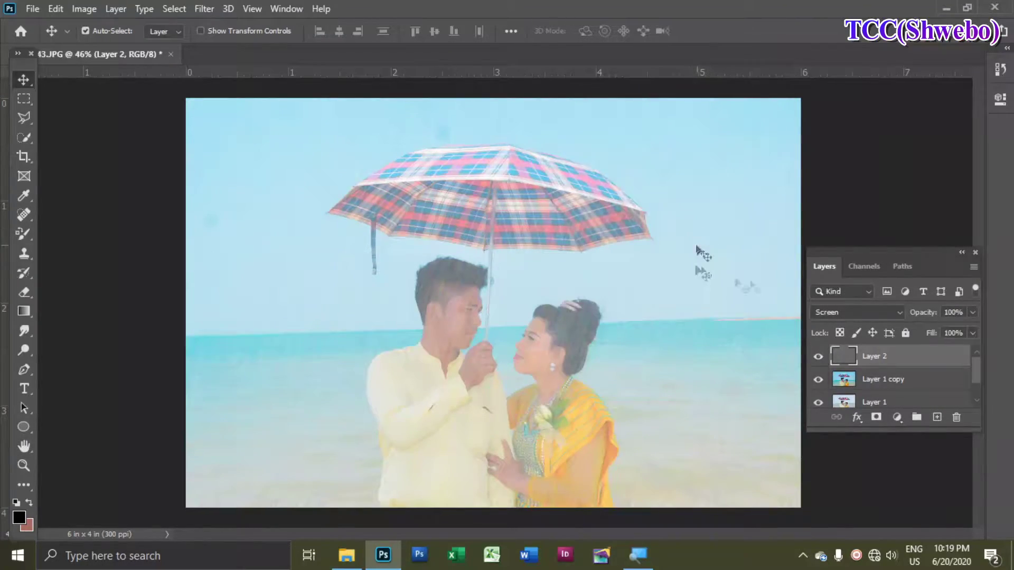
{"action": "left_click", "coordinate": [855, 313]}
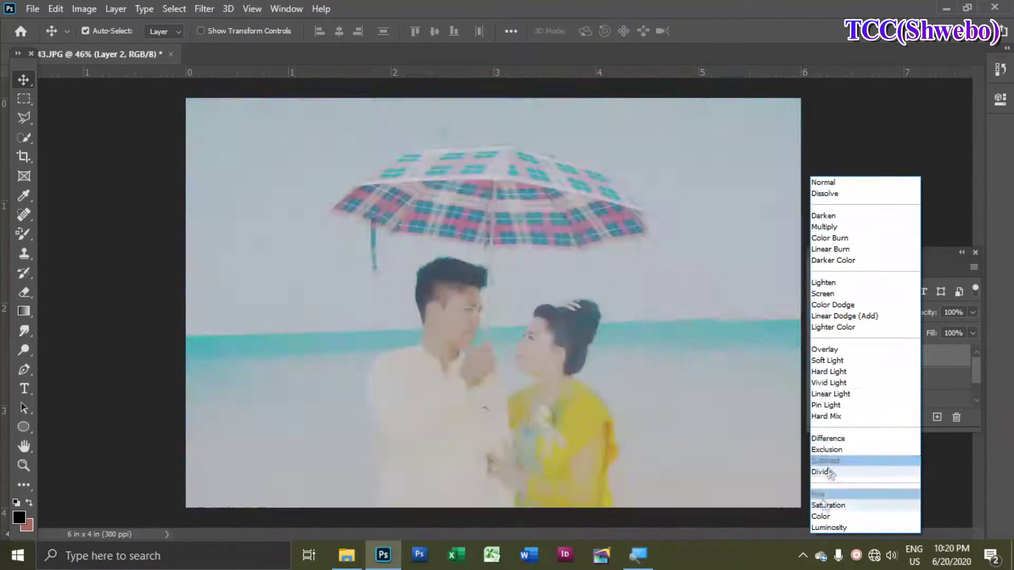
{"action": "left_click", "coordinate": [821, 295]}
Enlarge Layer 2 with Free Transform so that it extends beyond all canvas edges
{"action": "key", "text": "ctrl+t"}
{"action": "scroll", "coordinate": [561, 304], "scroll_direction": "down", "scroll_amount": 3}
{"action": "left_click_drag", "start_coordinate": [683, 430], "coordinate": [835, 526]}
{"action": "left_click_drag", "start_coordinate": [304, 177], "coordinate": [259, 153]}
{"action": "key", "text": "Return"}
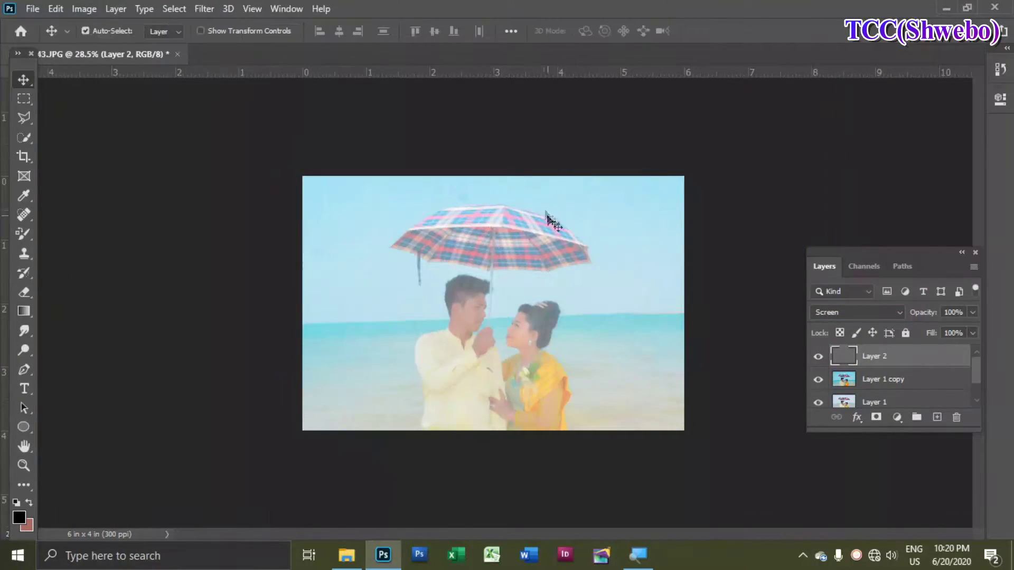
Crop the document to the 6 by 4 inch canvas, trimming the overflow of the enlarged rain layer
{"action": "scroll", "coordinate": [522, 287], "scroll_direction": "up", "scroll_amount": 9}
{"action": "scroll", "coordinate": [544, 306], "scroll_direction": "down", "scroll_amount": 7}
{"action": "key", "text": "c"}
{"action": "key", "text": "Return"}
{"action": "key", "text": "Return"}
{"action": "scroll", "coordinate": [586, 317], "scroll_direction": "up", "scroll_amount": 3}
{"action": "scroll", "coordinate": [637, 399], "scroll_direction": "down", "scroll_amount": 2}
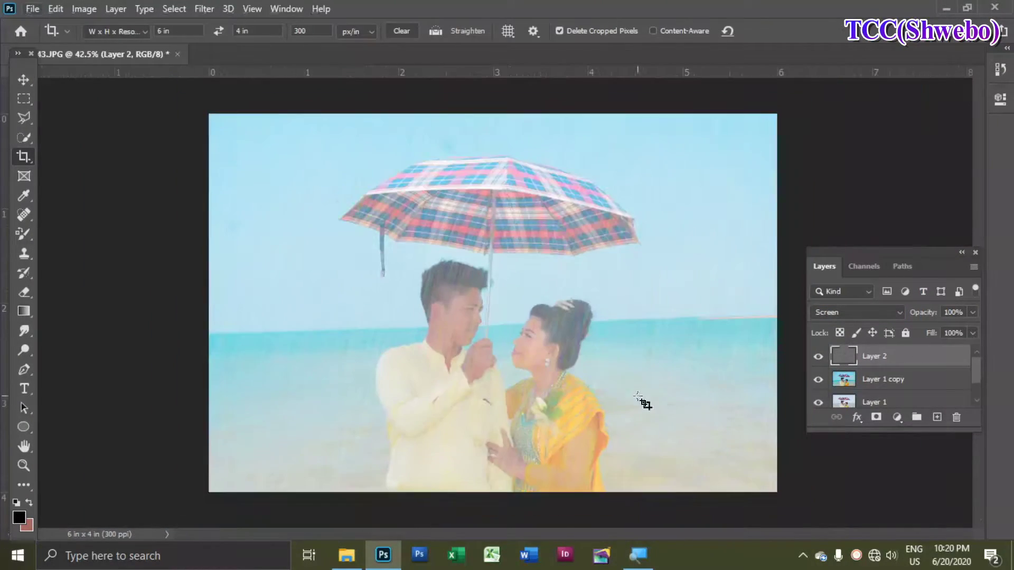
Add a white layer mask to Layer 2 and switch to the Brush tool
{"action": "left_click", "coordinate": [877, 418], "text": "alt"}
{"action": "key", "text": "ctrl+i"}
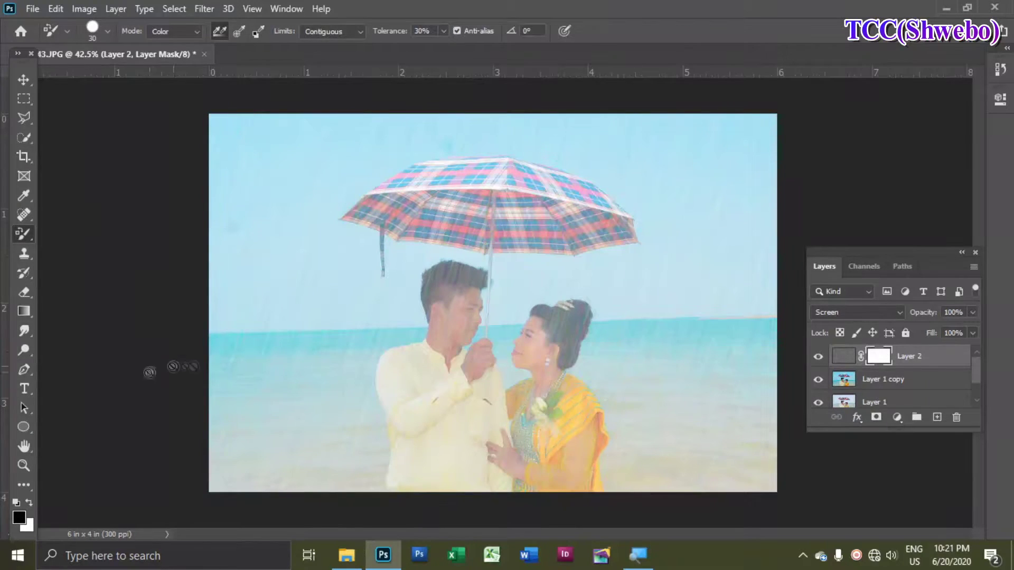
{"action": "right_click", "coordinate": [24, 234]}
{"action": "left_click", "coordinate": [89, 236]}
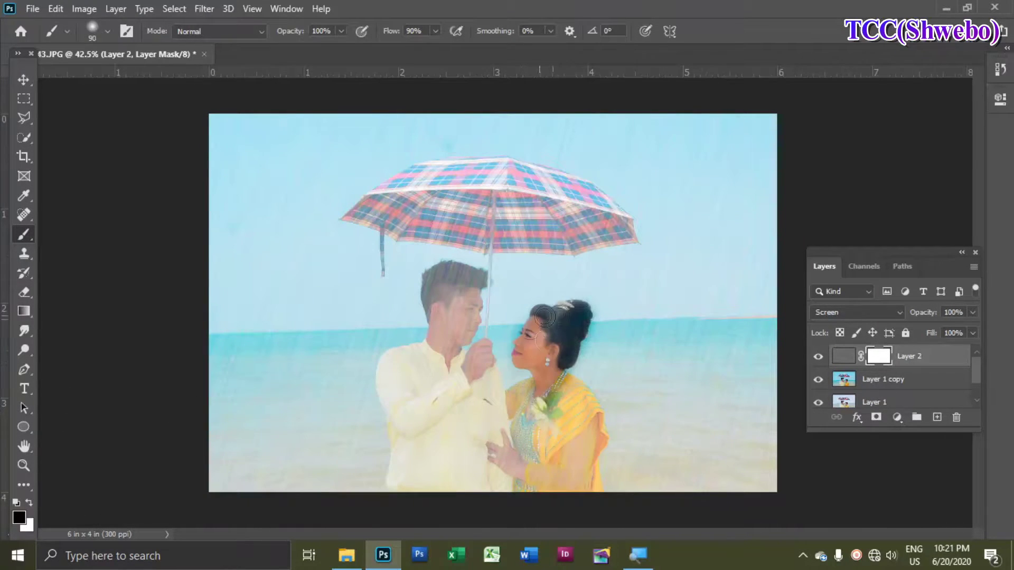
Paint black on Layer 2's mask over the woman to hide the rain on her
{"action": "left_click_drag", "start_coordinate": [545, 317], "coordinate": [575, 338]}
{"action": "scroll", "coordinate": [580, 341], "scroll_direction": "up", "scroll_amount": 3}
{"action": "scroll", "coordinate": [581, 338], "scroll_direction": "down", "scroll_amount": 3}
{"action": "mouse_move", "coordinate": [576, 264]}
{"action": "left_mouse_down"}
{"action": "mouse_move", "coordinate": [597, 370]}
{"action": "mouse_move", "coordinate": [465, 267]}
{"action": "left_mouse_up"}
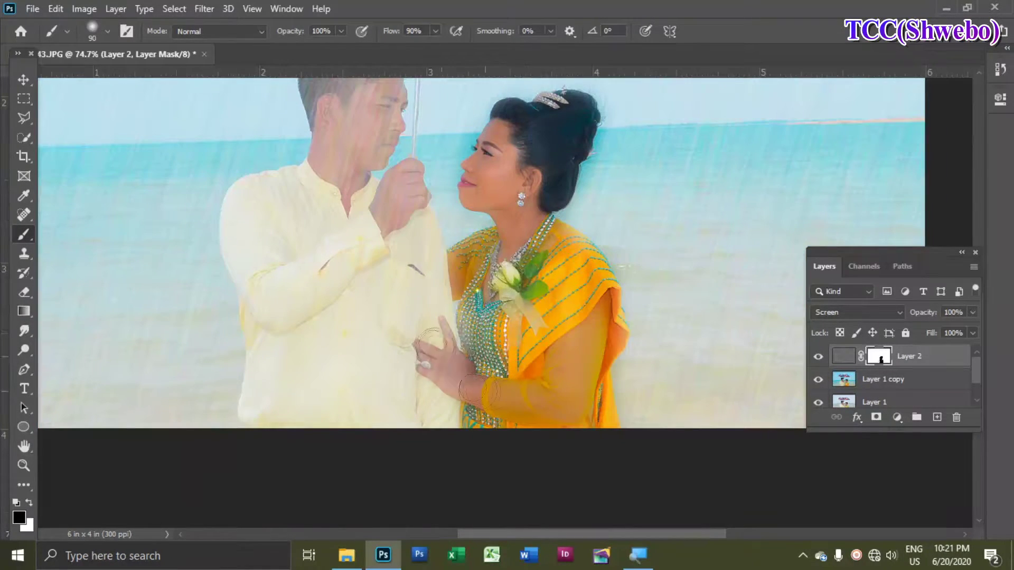
Mask the rain off the man's shirt, hands and face, and touch up the area around the woman's hair
{"action": "mouse_move", "coordinate": [264, 291]}
{"action": "left_mouse_down"}
{"action": "mouse_move", "coordinate": [285, 446]}
{"action": "mouse_move", "coordinate": [369, 338]}
{"action": "left_mouse_up"}
{"action": "left_click_drag", "start_coordinate": [354, 185], "coordinate": [327, 346]}
{"action": "mouse_move", "coordinate": [327, 327]}
{"action": "left_mouse_down"}
{"action": "mouse_move", "coordinate": [365, 214]}
{"action": "mouse_move", "coordinate": [349, 300]}
{"action": "left_mouse_up"}
{"action": "scroll", "coordinate": [367, 403], "scroll_direction": "up", "scroll_amount": 3}
{"action": "left_click_drag", "start_coordinate": [708, 190], "coordinate": [649, 370]}
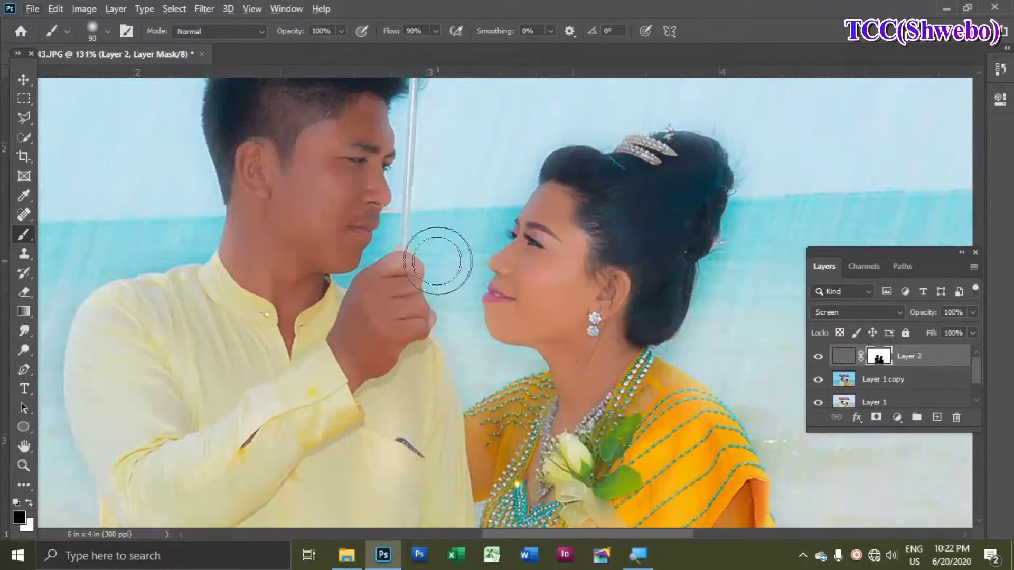
Lower Layer 2's opacity to 60% and toggle its visibility to compare the photo with and without rain
{"action": "scroll", "coordinate": [437, 254], "scroll_direction": "down", "scroll_amount": 2}
{"action": "left_click", "coordinate": [24, 80]}
{"action": "scroll", "coordinate": [425, 349], "scroll_direction": "down", "scroll_amount": 4}
{"action": "left_click", "coordinate": [971, 312]}
{"action": "left_click_drag", "start_coordinate": [971, 326], "coordinate": [944, 325]}
{"action": "left_click", "coordinate": [818, 358]}
{"action": "left_click", "coordinate": [819, 358]}
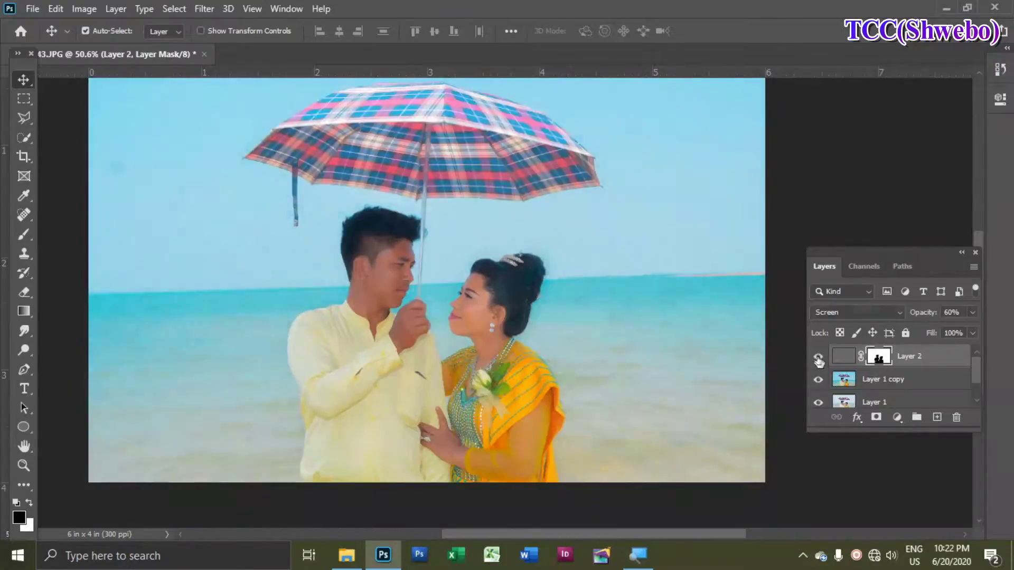
{"action": "scroll", "coordinate": [691, 322], "scroll_direction": "down", "scroll_amount": 2}
{"action": "scroll", "coordinate": [404, 286], "scroll_direction": "up", "scroll_amount": 6}
{"action": "left_click", "coordinate": [856, 557]}
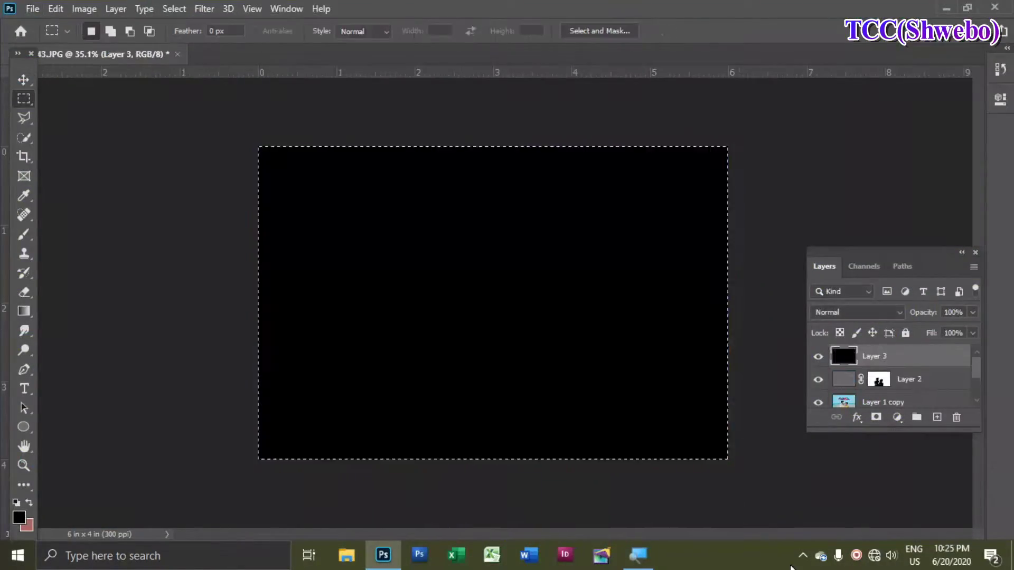
Add noise to the new black Layer 3 and set its blend mode to Screen
{"action": "left_click", "coordinate": [204, 8]}
{"action": "mouse_move", "coordinate": [217, 218]}
{"action": "left_click", "coordinate": [425, 217]}
{"action": "left_click_drag", "start_coordinate": [191, 311], "coordinate": [240, 311]}
{"action": "left_click", "coordinate": [339, 106]}
{"action": "left_click", "coordinate": [859, 313]}
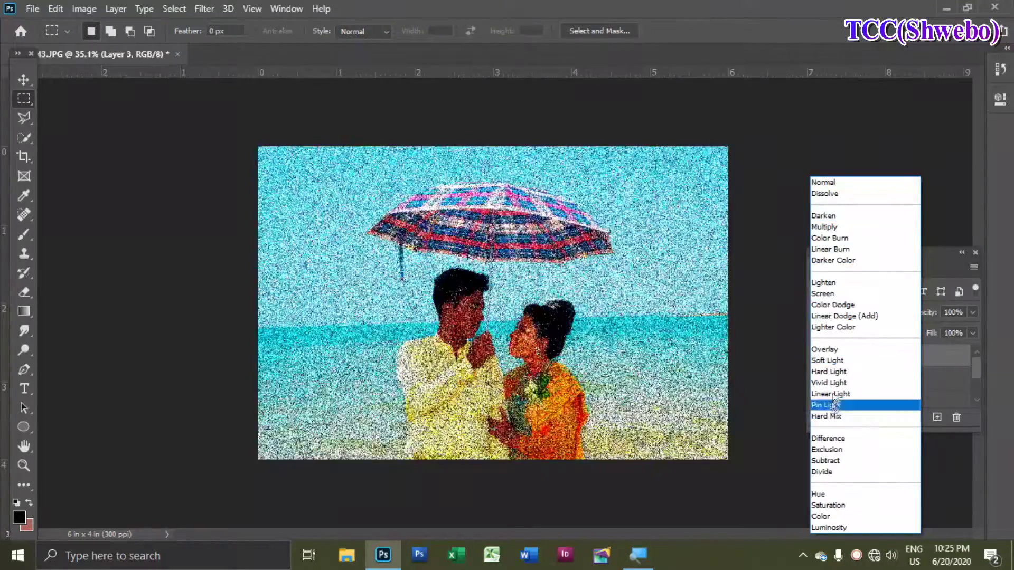
{"action": "left_click", "coordinate": [840, 294]}
Enlarge Layer 3 with Free Transform beyond the canvas edges to make the noise grains coarser
{"action": "scroll", "coordinate": [493, 302], "scroll_direction": "up", "scroll_amount": 5}
{"action": "scroll", "coordinate": [493, 303], "scroll_direction": "down", "scroll_amount": 7}
{"action": "key", "text": "ctrl+t"}
{"action": "left_click_drag", "start_coordinate": [303, 177], "coordinate": [147, 107]}
{"action": "left_click_drag", "start_coordinate": [684, 430], "coordinate": [770, 488]}
{"action": "key", "text": "Return"}
{"action": "scroll", "coordinate": [492, 296], "scroll_direction": "up", "scroll_amount": 8}
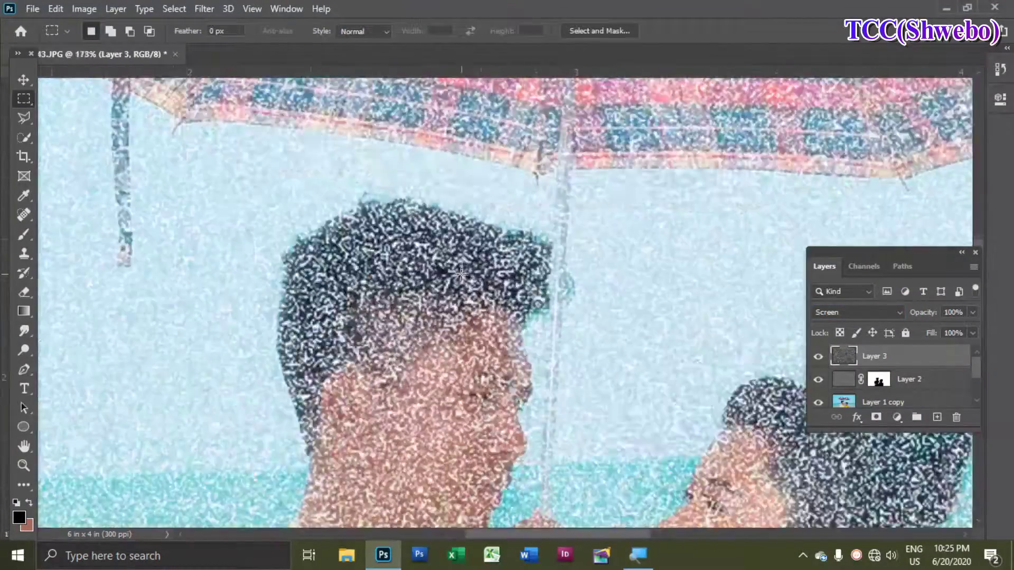
Crop the document to the canvas again to trim the overflow of Layer 3
{"action": "scroll", "coordinate": [492, 296], "scroll_direction": "down", "scroll_amount": 8}
{"action": "key", "text": "c"}
{"action": "key", "text": "Return"}
{"action": "scroll", "coordinate": [492, 303], "scroll_direction": "up", "scroll_amount": 5}
Convert Layer 3 to a smart object and apply a Motion Blur filter to turn the noise into rain streaks
{"action": "right_click", "coordinate": [891, 357]}
{"action": "left_click", "coordinate": [749, 205]}
{"action": "scroll", "coordinate": [364, 198], "scroll_direction": "down", "scroll_amount": 3}
{"action": "left_click", "coordinate": [204, 9]}
{"action": "mouse_move", "coordinate": [214, 175]}
{"action": "left_click", "coordinate": [423, 260]}
{"action": "left_click_drag", "start_coordinate": [597, 339], "coordinate": [602, 340]}
{"action": "left_click", "coordinate": [805, 99]}
Examine the rain streaks over the couple and along the photo's edges at different zoom levels
{"action": "scroll", "coordinate": [565, 290], "scroll_direction": "up", "scroll_amount": 4}
{"action": "scroll", "coordinate": [566, 290], "scroll_direction": "down", "scroll_amount": 3}
{"action": "key", "text": "v"}
{"action": "scroll", "coordinate": [496, 224], "scroll_direction": "up", "scroll_amount": 12}
{"action": "scroll", "coordinate": [419, 246], "scroll_direction": "down", "scroll_amount": 3}
{"action": "scroll", "coordinate": [574, 296], "scroll_direction": "down", "scroll_amount": 12}
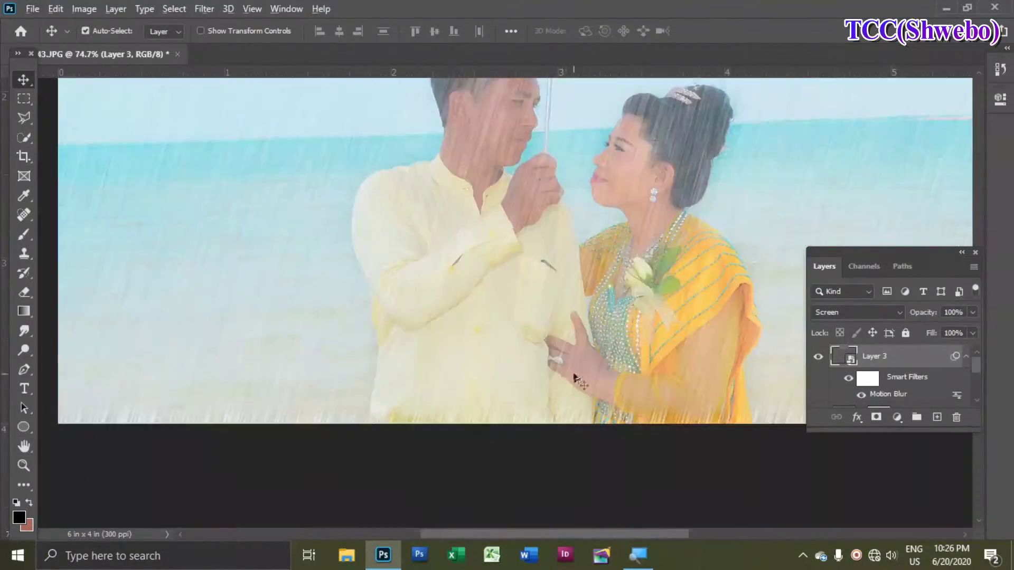
{"action": "scroll", "coordinate": [580, 296], "scroll_direction": "up", "scroll_amount": 5}
{"action": "scroll", "coordinate": [580, 295], "scroll_direction": "down", "scroll_amount": 4}
Switch to the Quick Selection tool and lower Layer 3's opacity
{"action": "key", "text": "w"}
{"action": "left_click", "coordinate": [973, 313]}
{"action": "left_click_drag", "start_coordinate": [973, 328], "coordinate": [957, 327]}
{"action": "scroll", "coordinate": [681, 229], "scroll_direction": "down", "scroll_amount": 6}
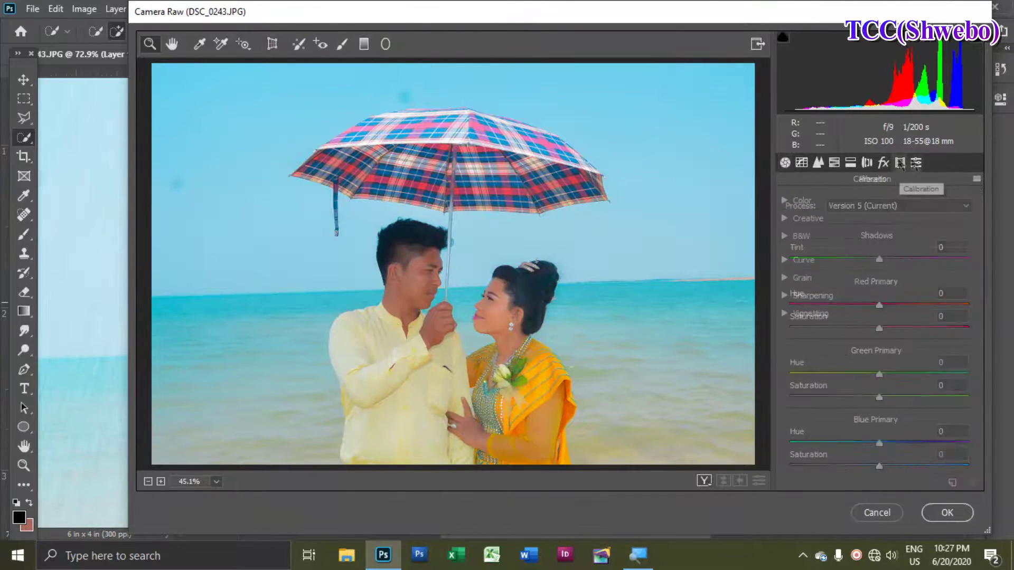
Add a dark post-crop vignette around the photo's edges with the Camera Raw effects
{"action": "left_click", "coordinate": [883, 163]}
{"action": "left_click_drag", "start_coordinate": [879, 354], "coordinate": [834, 356]}
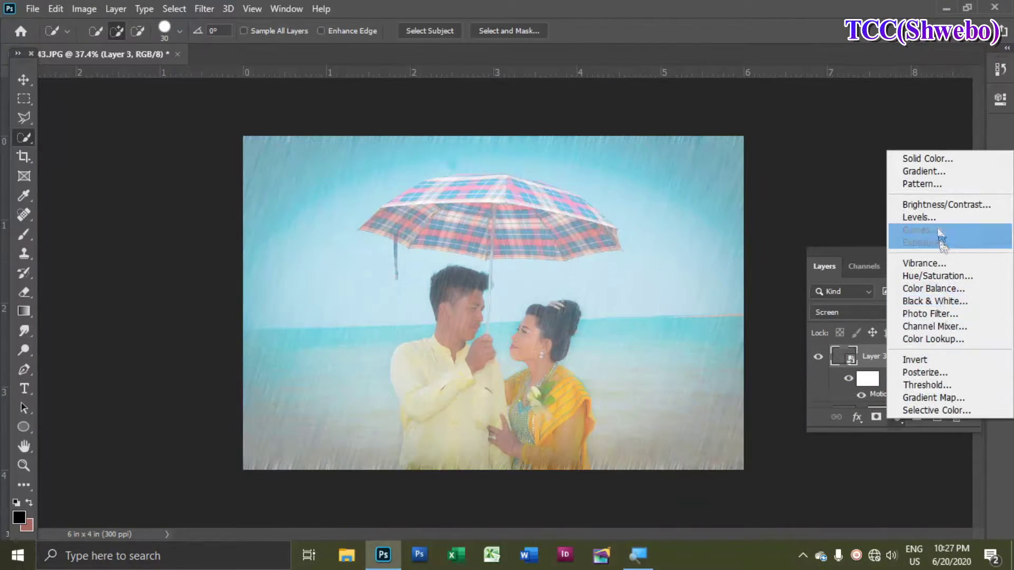
Add Curves and Exposure adjustment layers above Layer 3 and use them to darken the rainy scene
{"action": "left_click", "coordinate": [939, 233]}
{"action": "left_click_drag", "start_coordinate": [894, 248], "coordinate": [897, 235]}
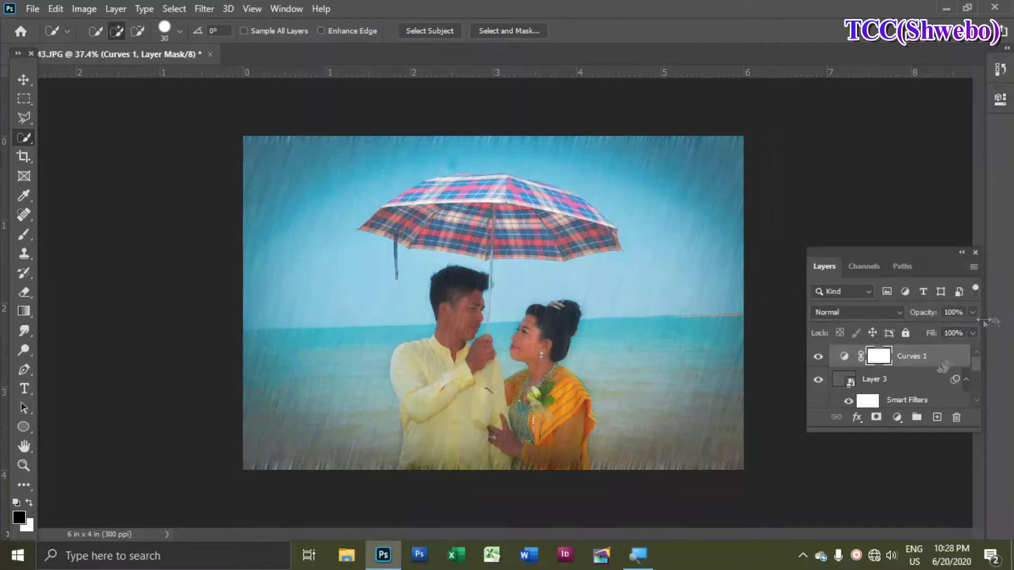
{"action": "left_click", "coordinate": [898, 418]}
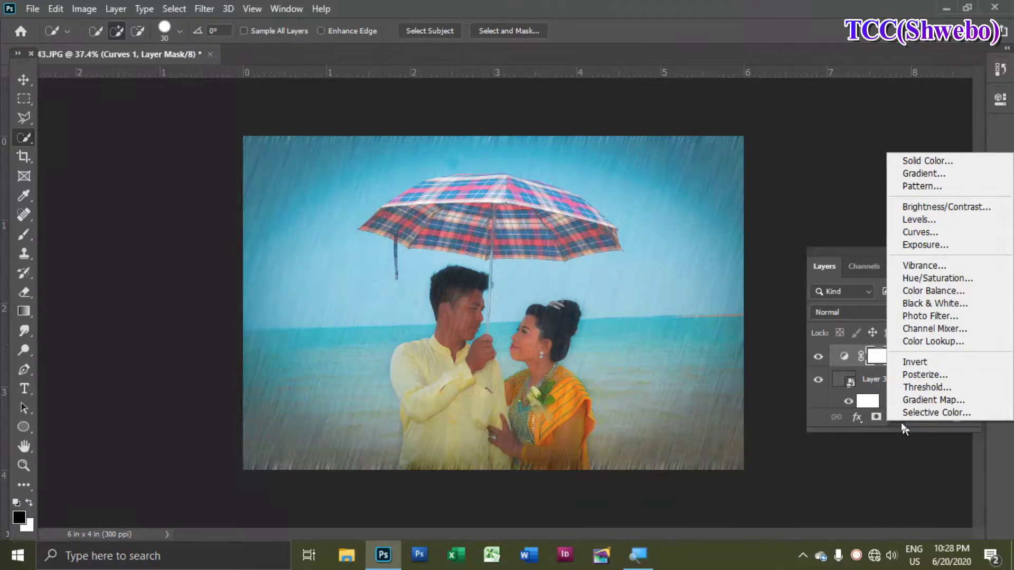
{"action": "left_click", "coordinate": [928, 247]}
{"action": "mouse_move", "coordinate": [874, 178]}
{"action": "left_mouse_down"}
{"action": "mouse_move", "coordinate": [857, 178]}
{"action": "mouse_move", "coordinate": [878, 208]}
{"action": "mouse_move", "coordinate": [870, 179]}
{"action": "left_mouse_up"}
{"action": "left_click", "coordinate": [809, 117]}
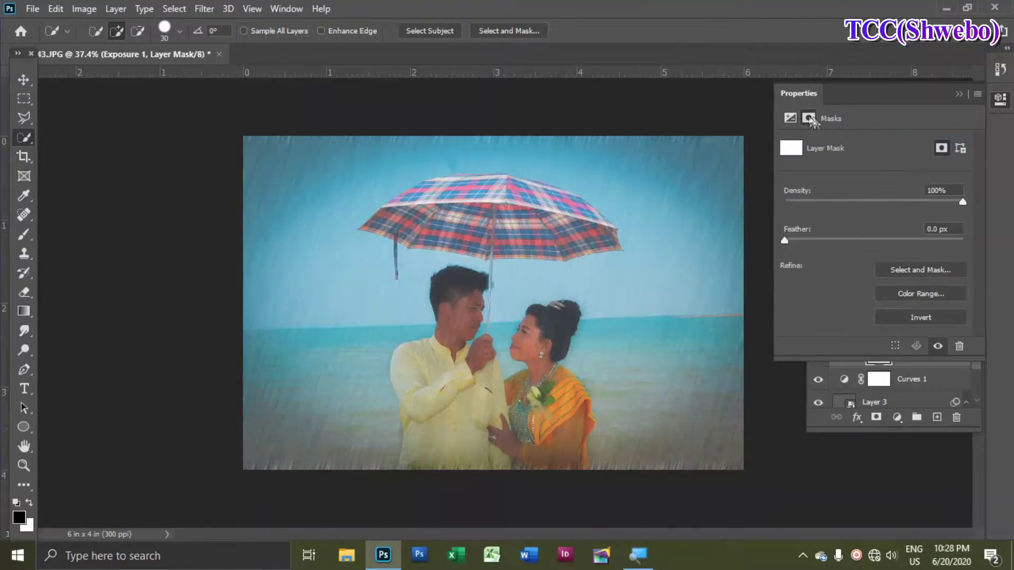
{"action": "left_click", "coordinate": [959, 94]}
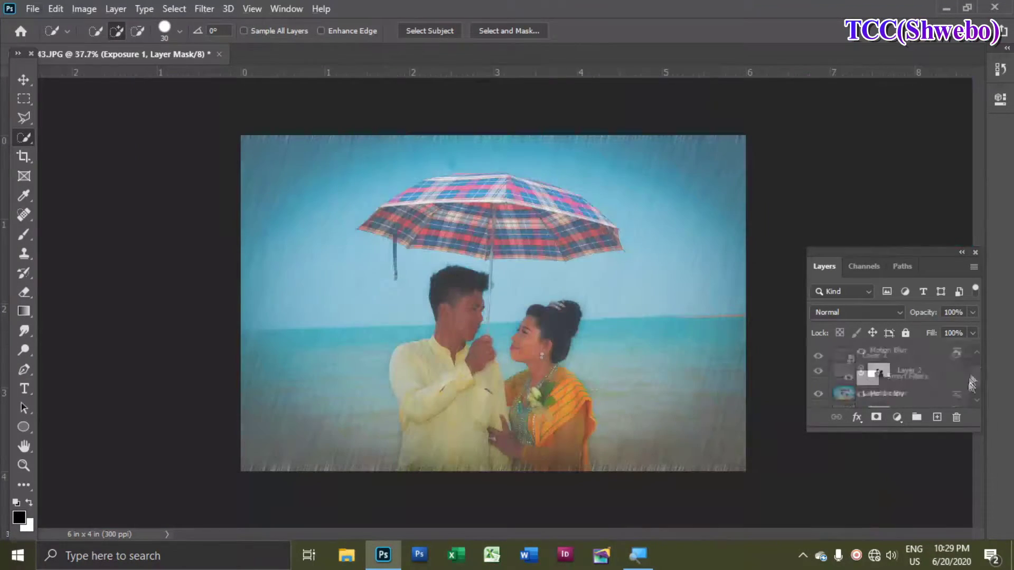
Duplicate Layer 1 copy and set the duplicate's Exposure to +0.20 and Contrast to +4 in Camera Raw
{"action": "key", "text": "ctrl+j"}
{"action": "key", "text": "ctrl+shift+a"}
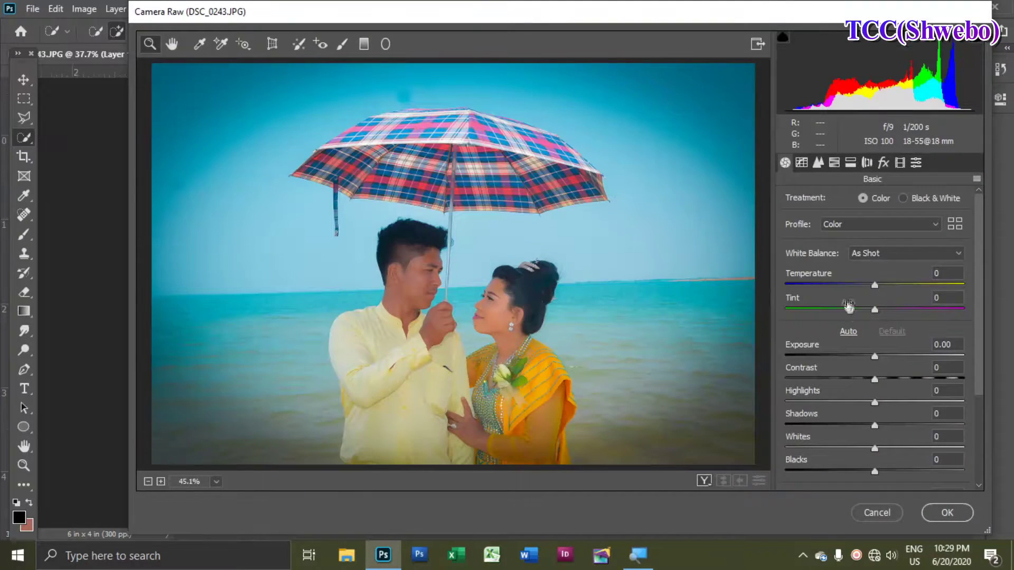
{"action": "left_click_drag", "start_coordinate": [875, 357], "coordinate": [879, 356]}
{"action": "scroll", "coordinate": [851, 425], "scroll_direction": "down", "scroll_amount": 3}
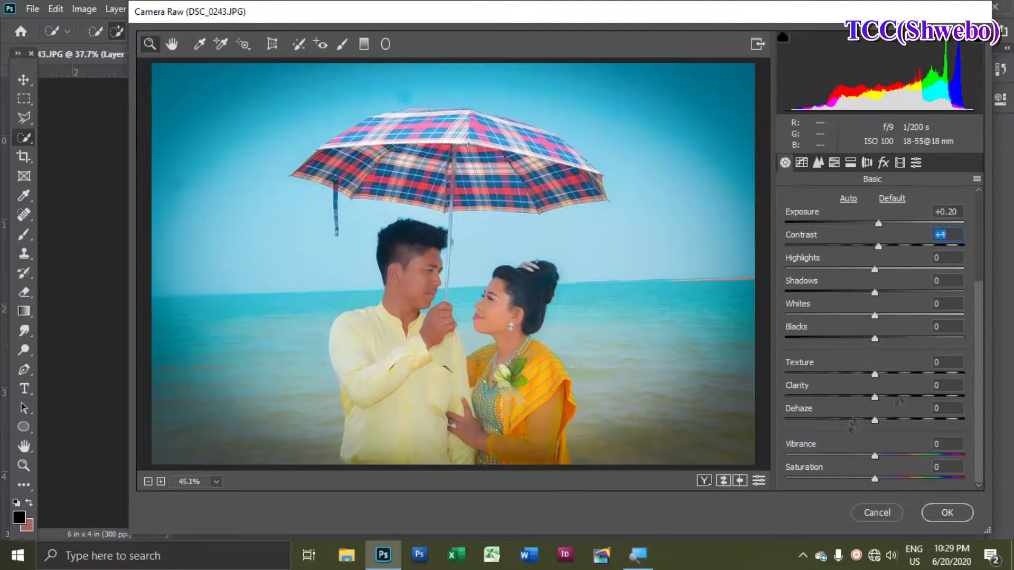
{"action": "left_click", "coordinate": [817, 163]}
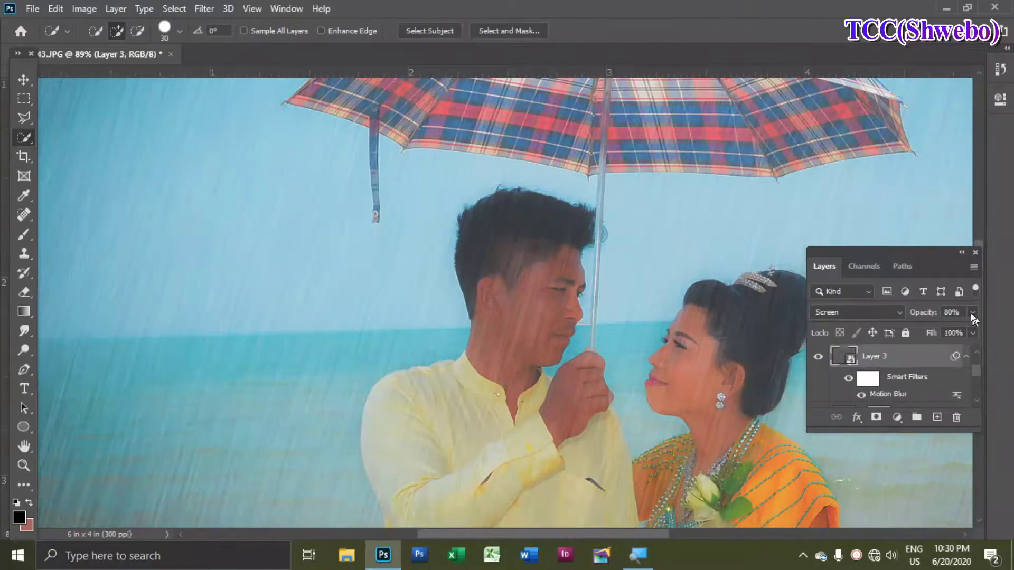
Set Layer 3 to 51% opacity and 70% fill, and enlarge and rotate a duplicate of it to about 111% and -4 degrees
{"action": "scroll", "coordinate": [584, 324], "scroll_direction": "down", "scroll_amount": 5}
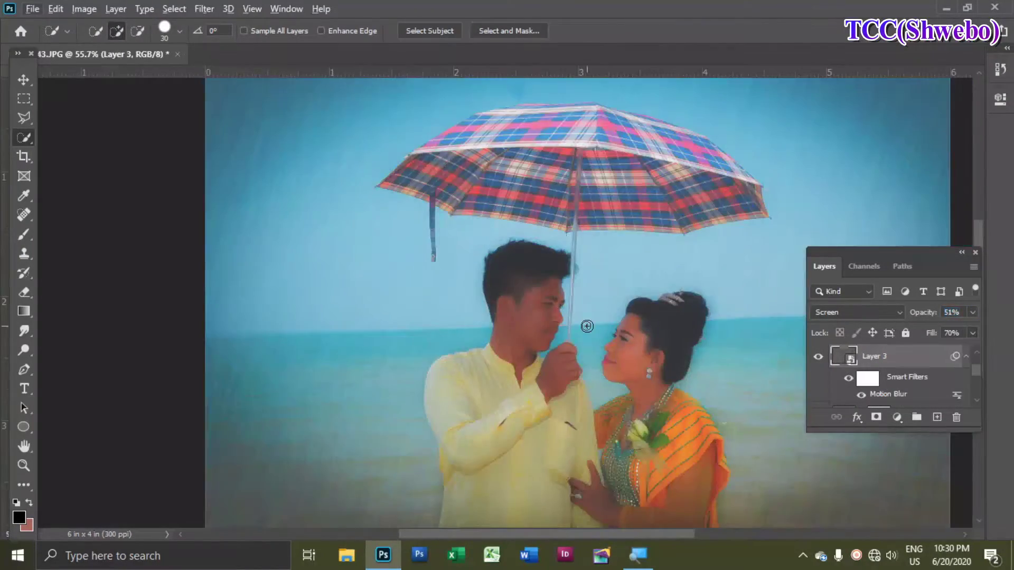
{"action": "key", "text": "v"}
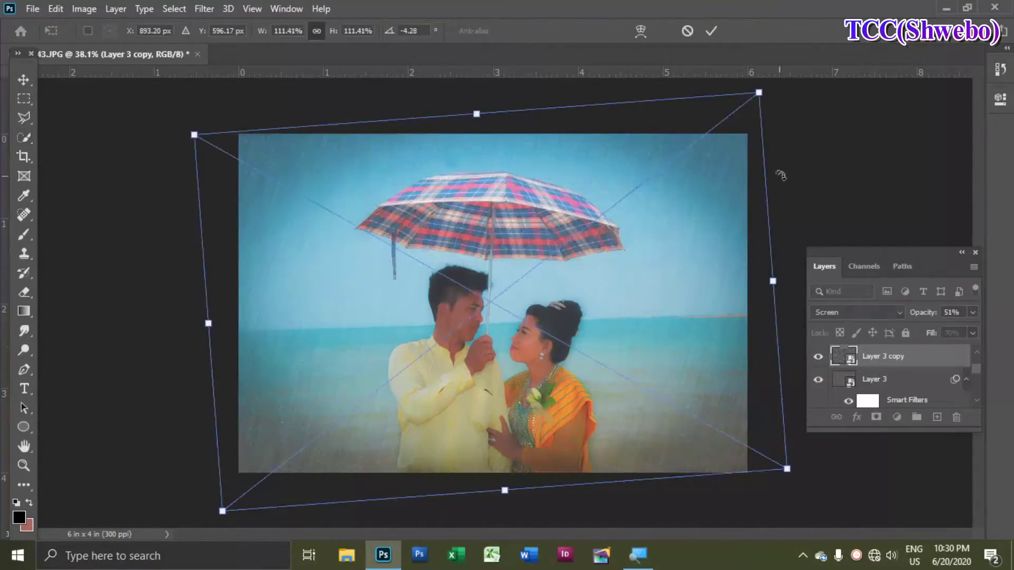
{"action": "left_click_drag", "start_coordinate": [195, 134], "coordinate": [184, 155]}
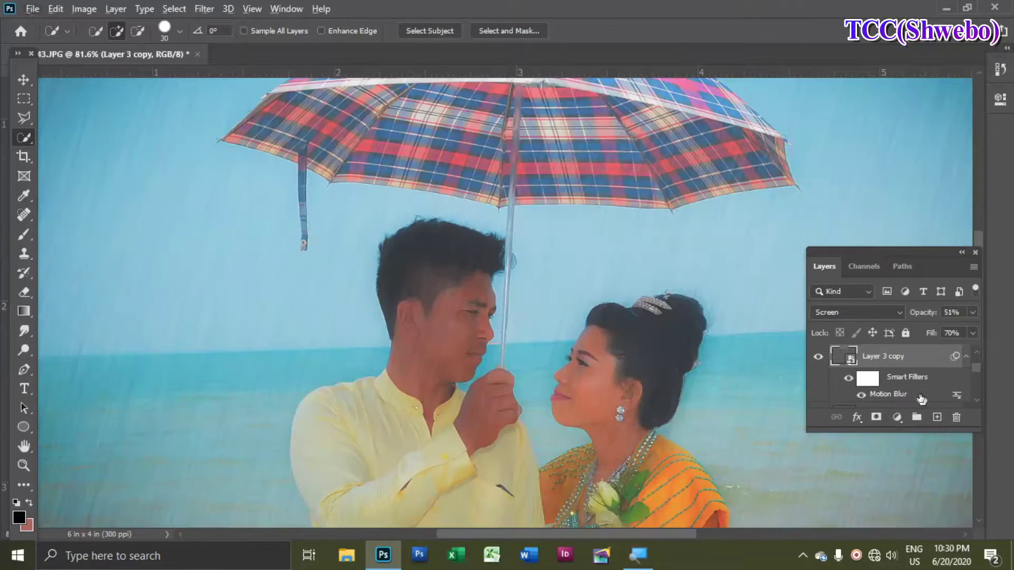
Duplicate Layer 1 copy 2 and move the duplicate to the top of the layer stack
{"action": "scroll", "coordinate": [638, 327], "scroll_direction": "down", "scroll_amount": 4}
{"action": "left_click", "coordinate": [899, 372]}
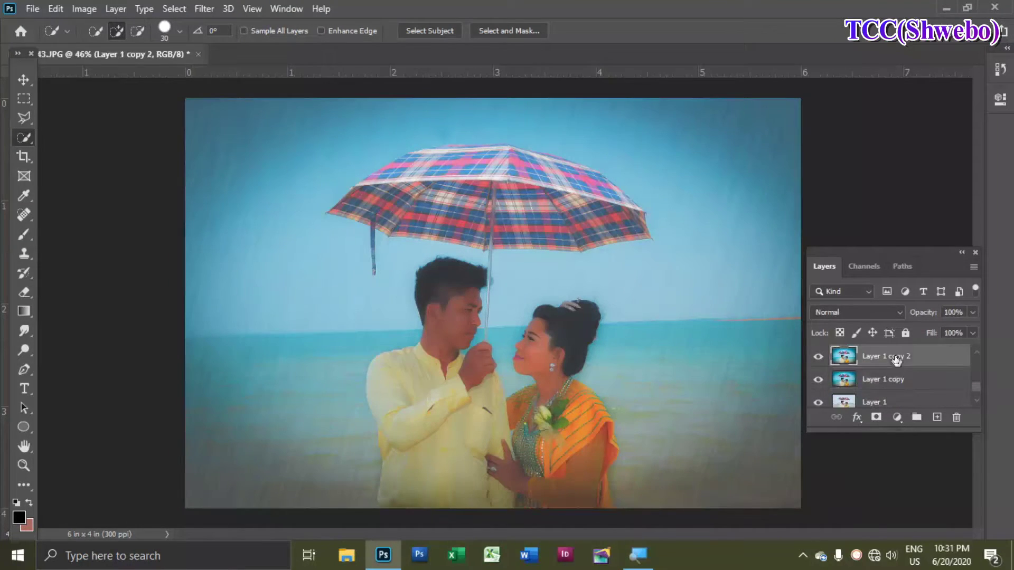
{"action": "scroll", "coordinate": [897, 365], "scroll_direction": "down", "scroll_amount": 1}
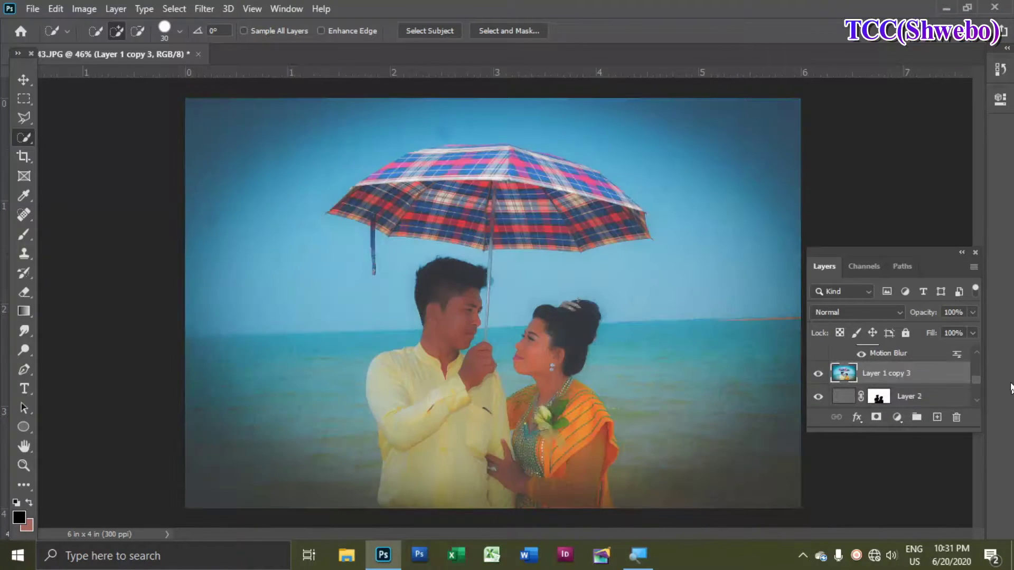
{"action": "scroll", "coordinate": [913, 388], "scroll_direction": "up", "scroll_amount": 1}
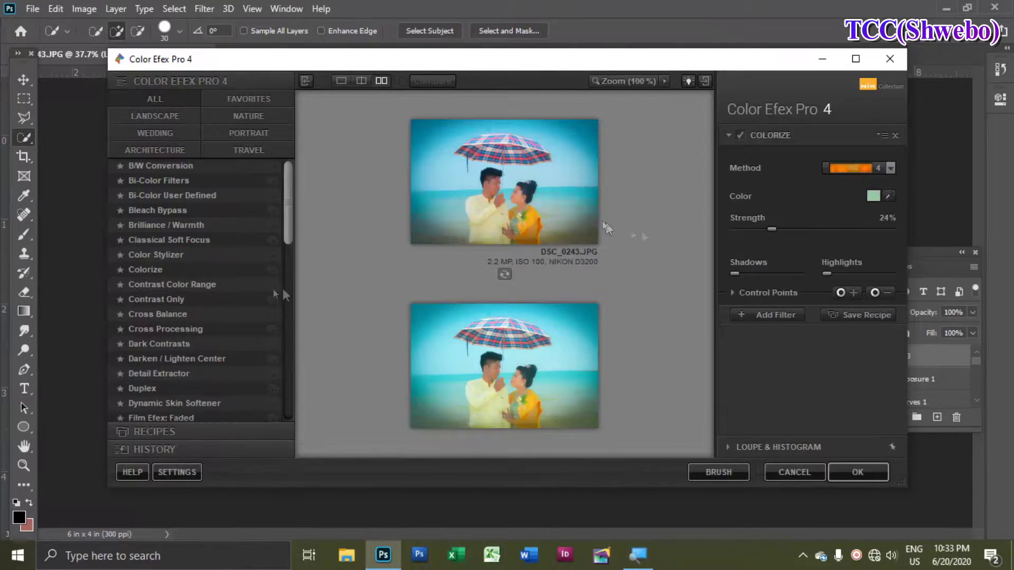
Apply the Color Efex Pro Bi-Color Filters effect with color set 3 and lower the resulting layer's opacity
{"action": "left_click", "coordinate": [165, 170]}
{"action": "left_click", "coordinate": [166, 183]}
{"action": "left_click", "coordinate": [166, 197]}
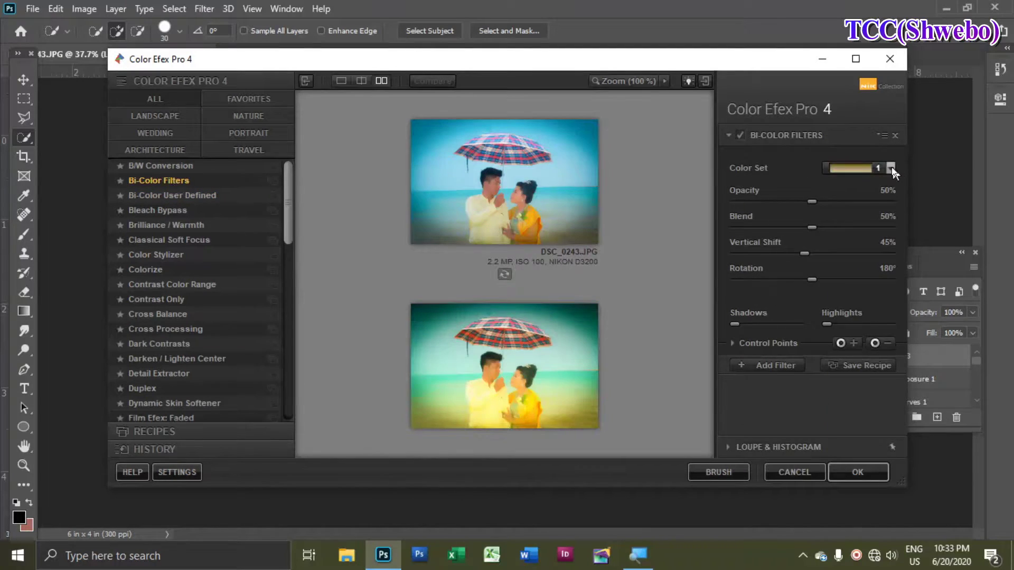
{"action": "left_click", "coordinate": [891, 168]}
{"action": "left_click", "coordinate": [848, 282]}
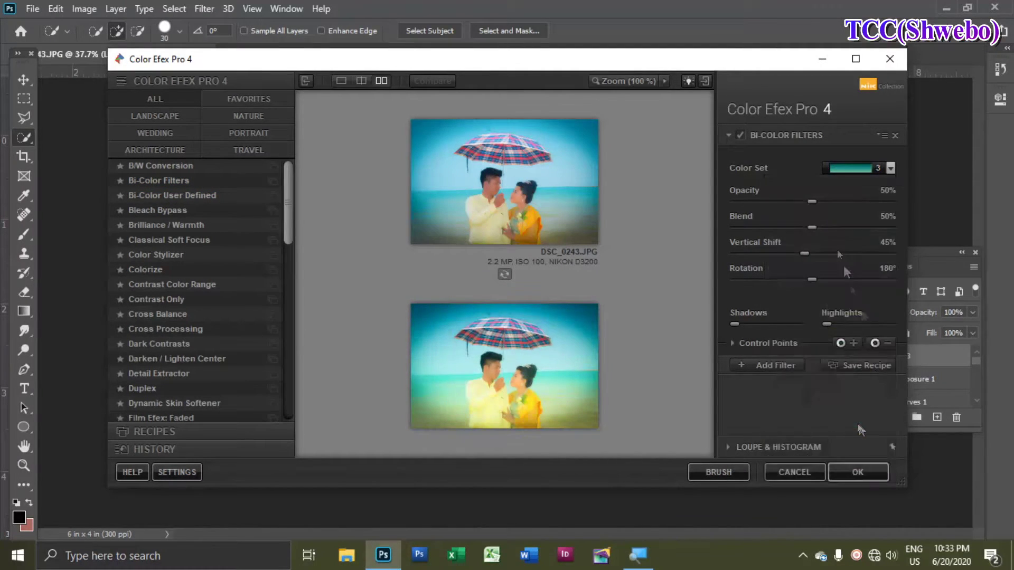
{"action": "left_click", "coordinate": [853, 471]}
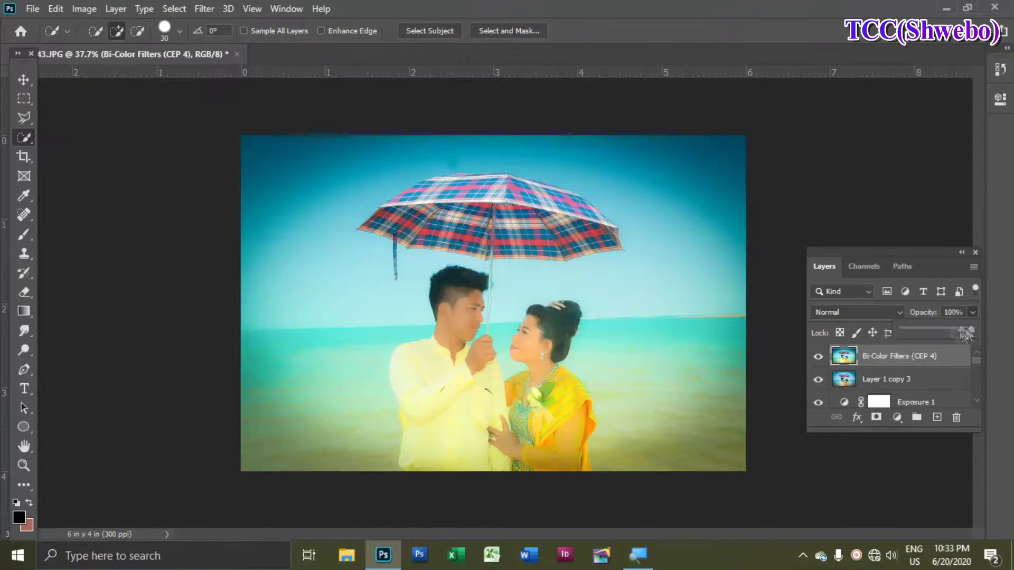
{"action": "left_click_drag", "start_coordinate": [969, 332], "coordinate": [913, 333]}
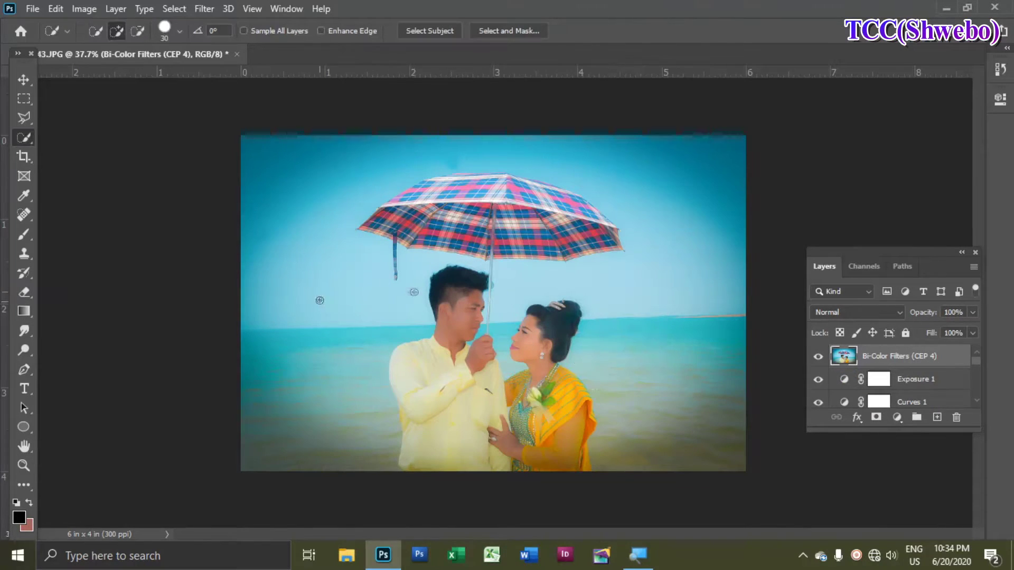
Add a black mask to the Bi-Color Filters layer and paint the effect back over the couple in white
{"action": "left_click", "coordinate": [878, 417], "text": "alt"}
{"action": "scroll", "coordinate": [552, 338], "scroll_direction": "up", "scroll_amount": 4}
{"action": "mouse_move", "coordinate": [597, 370]}
{"action": "left_mouse_down"}
{"action": "mouse_move", "coordinate": [582, 315]}
{"action": "mouse_move", "coordinate": [531, 370]}
{"action": "left_mouse_up"}
{"action": "scroll", "coordinate": [544, 370], "scroll_direction": "down", "scroll_amount": 2}
{"action": "left_click_drag", "start_coordinate": [554, 359], "coordinate": [609, 367]}
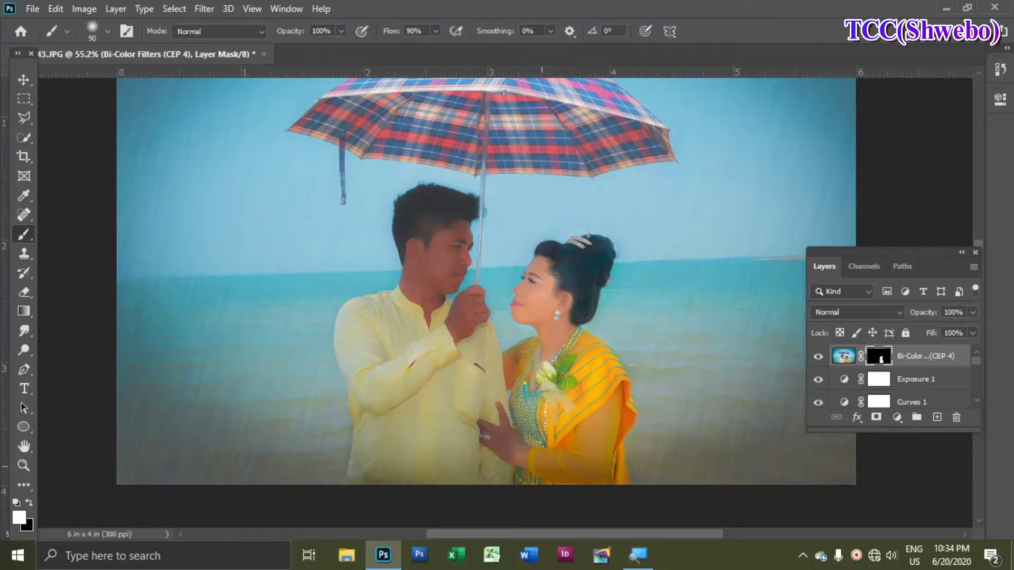
{"action": "left_click_drag", "start_coordinate": [530, 356], "coordinate": [378, 486]}
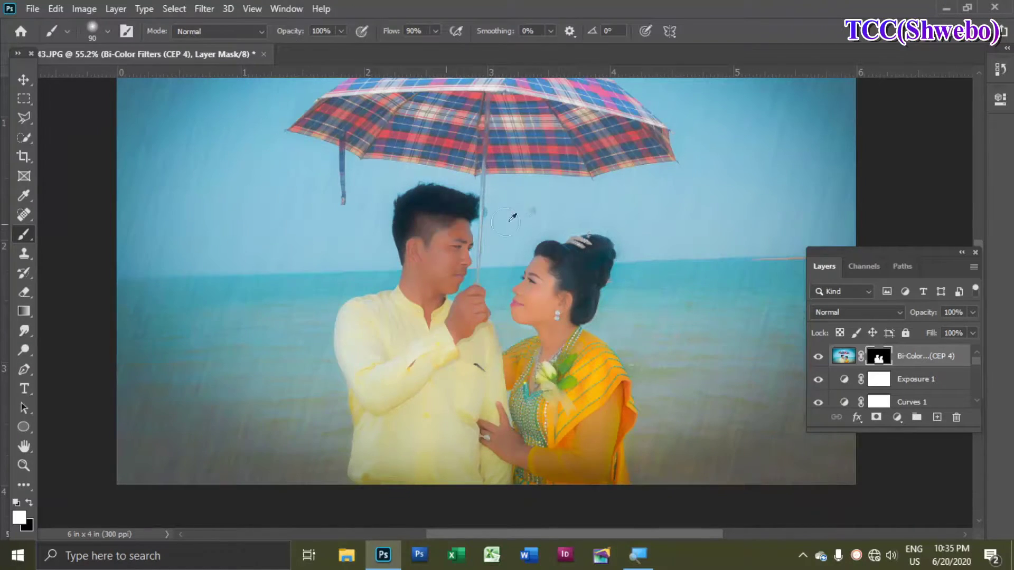
Stamp the visible layers into a new top layer and save the document as DSC_0243 in Photoshop format
{"action": "scroll", "coordinate": [510, 220], "scroll_direction": "down", "scroll_amount": 3}
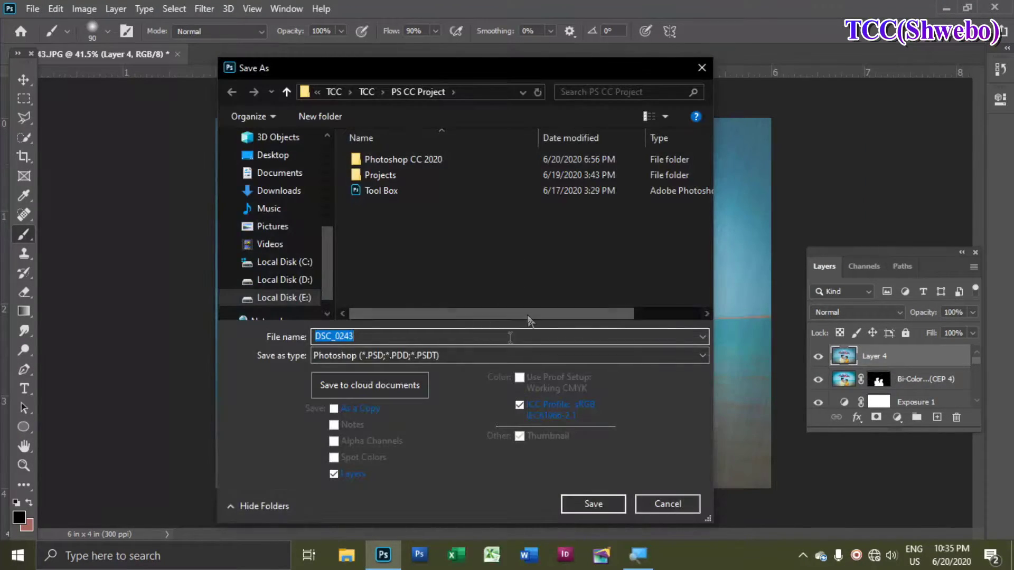
{"action": "key", "text": "Return"}
Compare the edit with the original Background layer and examine the rain and the couple at different zoom levels
{"action": "scroll", "coordinate": [893, 375], "scroll_direction": "down", "scroll_amount": 3}
{"action": "left_click", "coordinate": [817, 396], "text": "alt"}
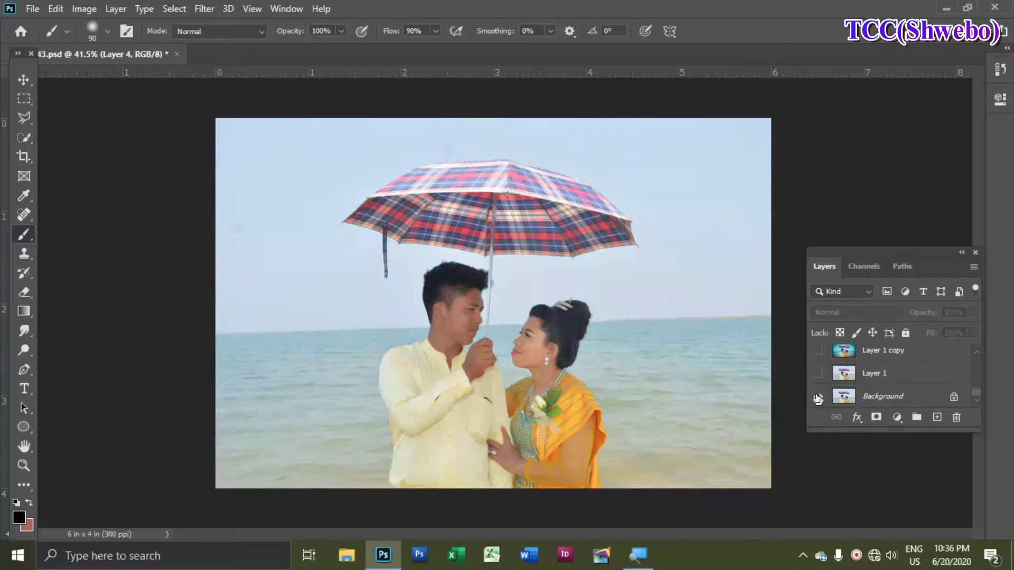
{"action": "left_click", "coordinate": [818, 397], "text": "alt"}
{"action": "scroll", "coordinate": [921, 385], "scroll_direction": "up", "scroll_amount": 5}
{"action": "scroll", "coordinate": [652, 316], "scroll_direction": "up", "scroll_amount": 9}
{"action": "scroll", "coordinate": [645, 318], "scroll_direction": "down", "scroll_amount": 7}
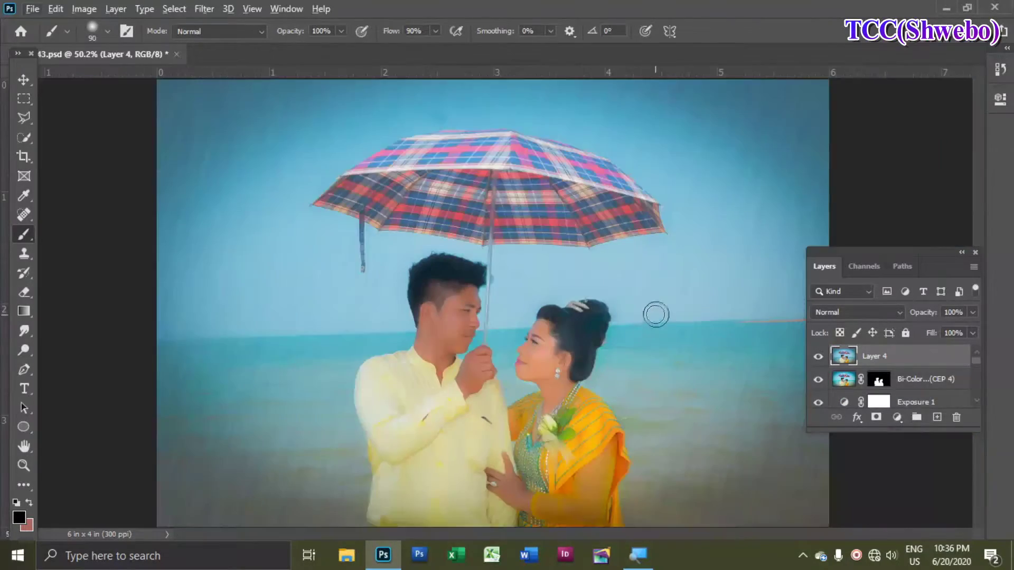
{"action": "scroll", "coordinate": [657, 263], "scroll_direction": "down", "scroll_amount": 4}
{"action": "key", "text": "v"}
{"action": "scroll", "coordinate": [545, 273], "scroll_direction": "up", "scroll_amount": 8}
{"action": "scroll", "coordinate": [545, 273], "scroll_direction": "down", "scroll_amount": 7}
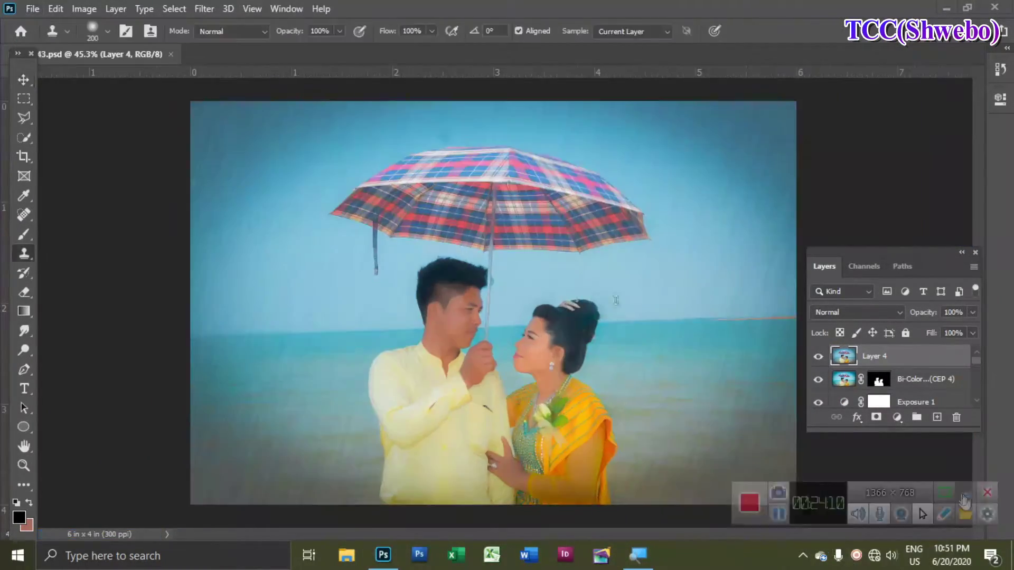
{"action": "scroll", "coordinate": [551, 284], "scroll_direction": "up", "scroll_amount": 3}
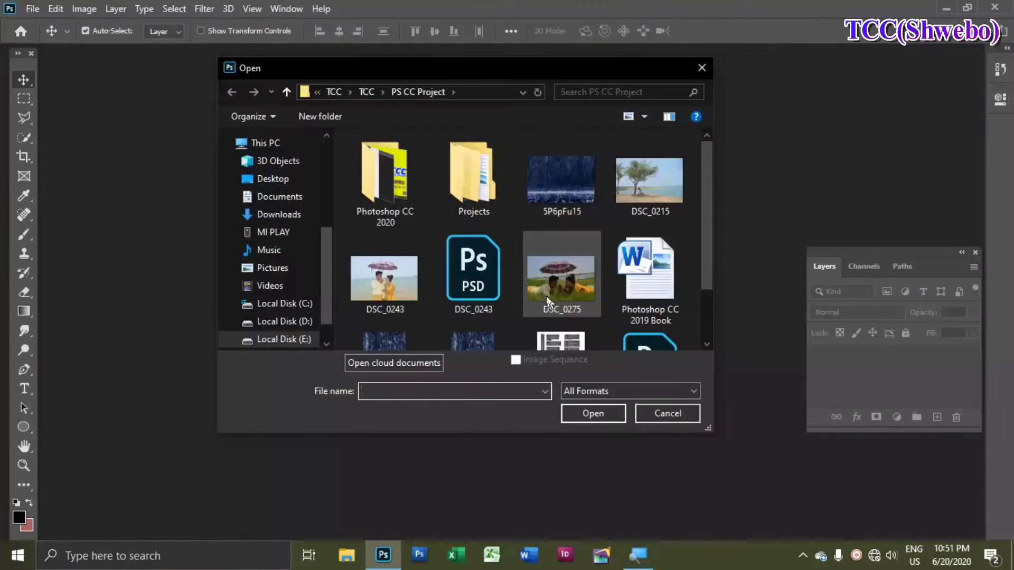
Open the original DSC_0243 photo and activate the Crop tool
{"action": "left_click", "coordinate": [388, 203]}
{"action": "double_click", "coordinate": [390, 206]}
{"action": "left_click", "coordinate": [24, 156]}
{"action": "left_click", "coordinate": [219, 31]}
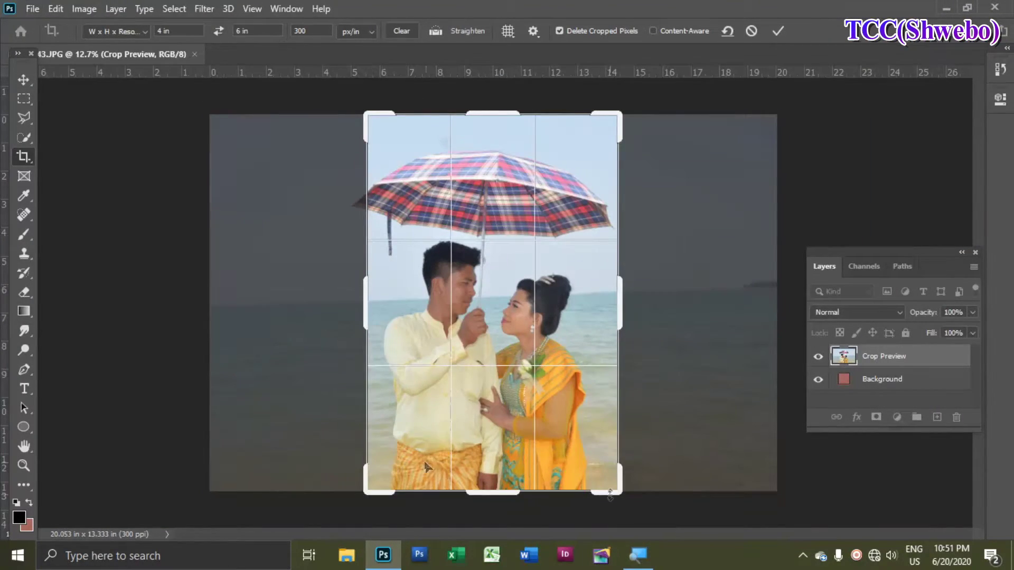
{"action": "left_click_drag", "start_coordinate": [366, 114], "coordinate": [359, 99]}
{"action": "left_click_drag", "start_coordinate": [627, 100], "coordinate": [639, 87]}
{"action": "key", "text": "Escape"}
{"action": "left_click_drag", "start_coordinate": [372, 93], "coordinate": [623, 497]}
{"action": "left_click_drag", "start_coordinate": [446, 233], "coordinate": [422, 234]}
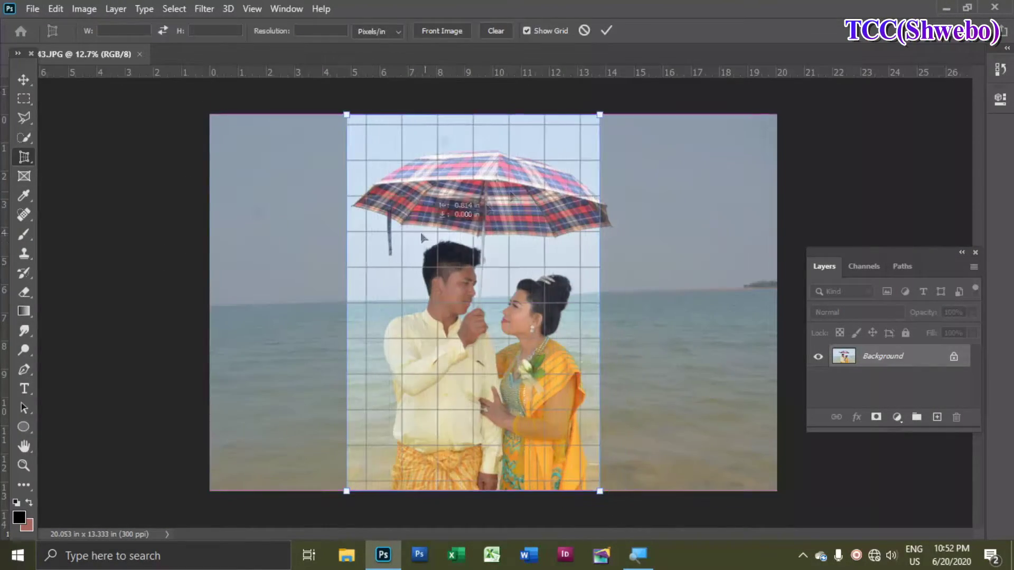
{"action": "key", "text": "Escape"}
{"action": "right_click", "coordinate": [23, 157]}
{"action": "left_click", "coordinate": [73, 159]}
{"action": "left_click_drag", "start_coordinate": [365, 113], "coordinate": [354, 94]}
{"action": "left_click_drag", "start_coordinate": [510, 273], "coordinate": [514, 318]}
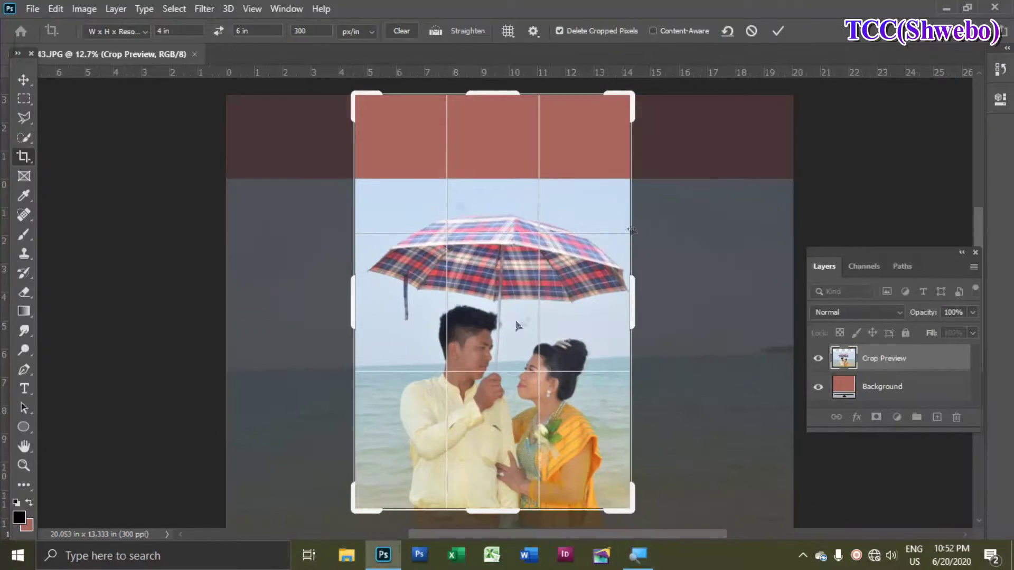
{"action": "left_click_drag", "start_coordinate": [633, 95], "coordinate": [627, 102]}
{"action": "left_click_drag", "start_coordinate": [598, 170], "coordinate": [590, 170]}
{"action": "key", "text": "Escape"}
Crop the photo around the couple to a 6 x 4 in landscape frame at 300 px/in with Content-Aware enabled
{"action": "left_click", "coordinate": [221, 33]}
{"action": "left_click_drag", "start_coordinate": [777, 491], "coordinate": [743, 470]}
{"action": "left_click_drag", "start_coordinate": [671, 412], "coordinate": [651, 414]}
{"action": "left_click_drag", "start_coordinate": [743, 136], "coordinate": [750, 131]}
{"action": "left_click_drag", "start_coordinate": [688, 177], "coordinate": [689, 179]}
{"action": "left_click", "coordinate": [653, 32]}
{"action": "key", "text": "Return"}
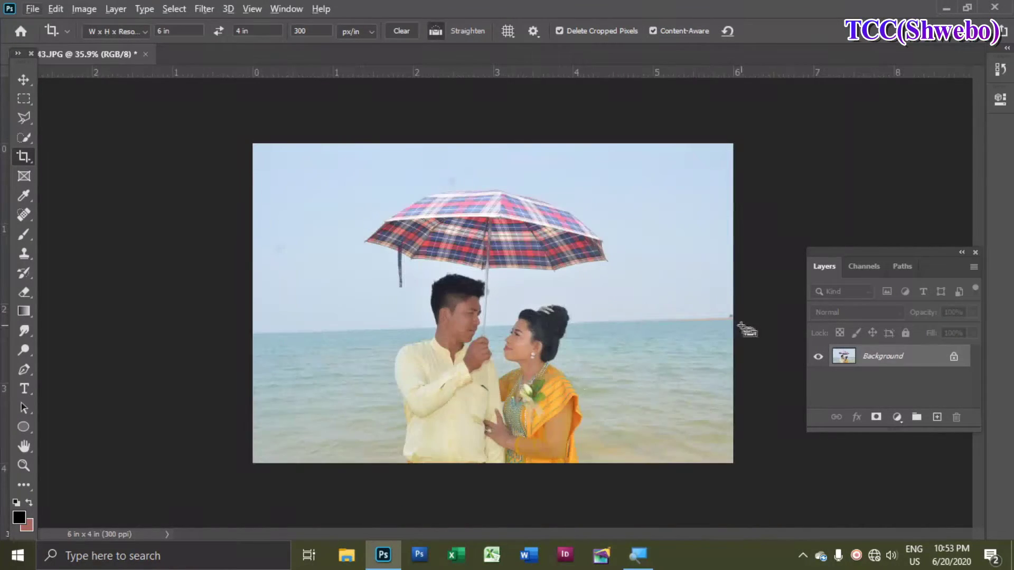
Open Layer 1 copy in Camera Raw and set Temperature +2, Tint +5, Exposure +0.05, Contrast +25 and Highlights -56
{"action": "scroll", "coordinate": [460, 330], "scroll_direction": "up", "scroll_amount": 10}
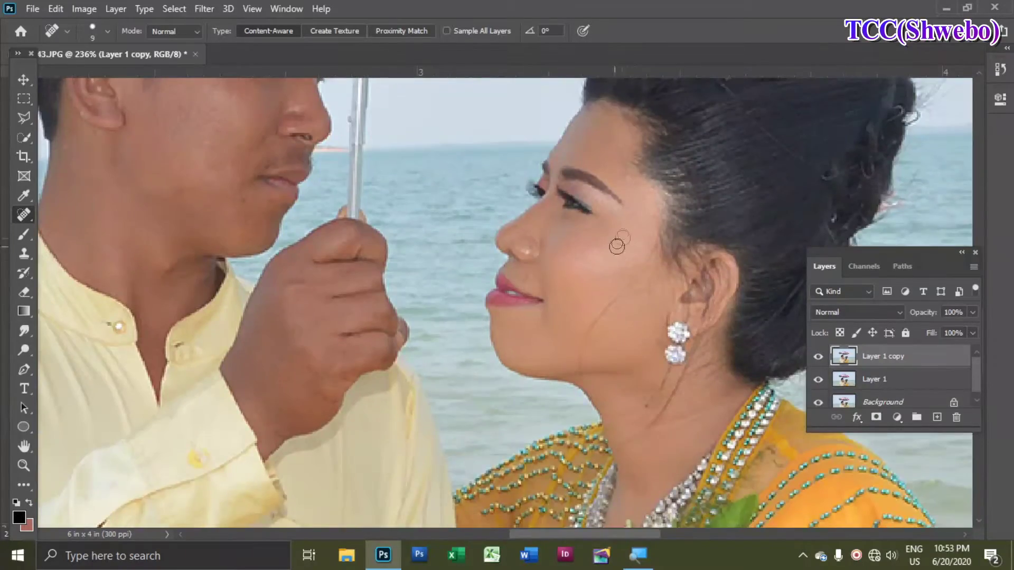
{"action": "key", "text": "ctrl+0"}
{"action": "key", "text": "shift+ctrl+a"}
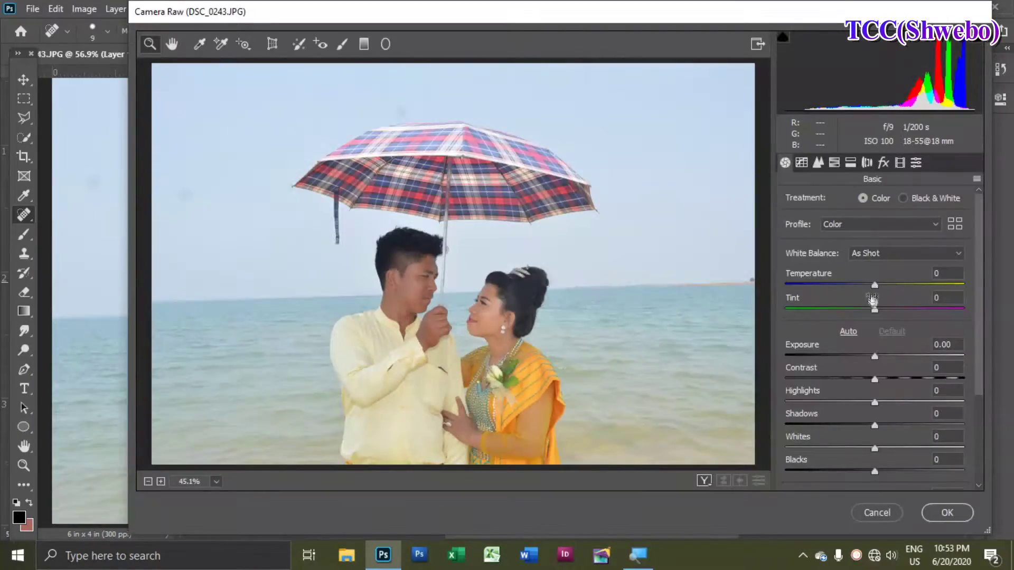
{"action": "left_click_drag", "start_coordinate": [874, 358], "coordinate": [875, 357]}
{"action": "left_click_drag", "start_coordinate": [874, 379], "coordinate": [897, 380]}
{"action": "left_click_drag", "start_coordinate": [874, 403], "coordinate": [834, 404]}
Set Shadows to +23, Whites to -23, Blacks to -17 and Clarity to -20
{"action": "left_click_drag", "start_coordinate": [922, 432], "coordinate": [863, 419]}
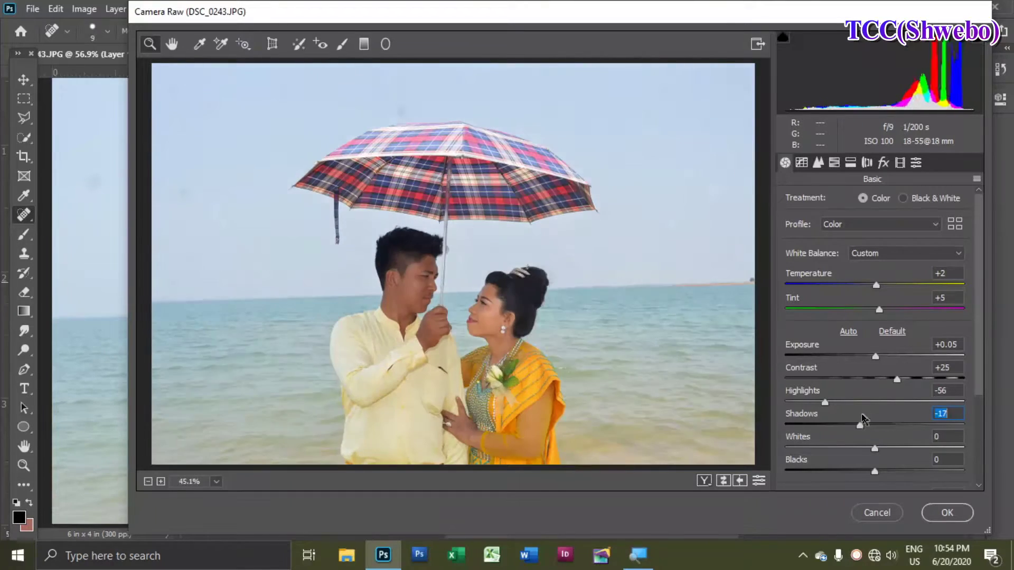
{"action": "left_click_drag", "start_coordinate": [978, 391], "coordinate": [978, 422]}
{"action": "left_click_drag", "start_coordinate": [861, 378], "coordinate": [892, 377]}
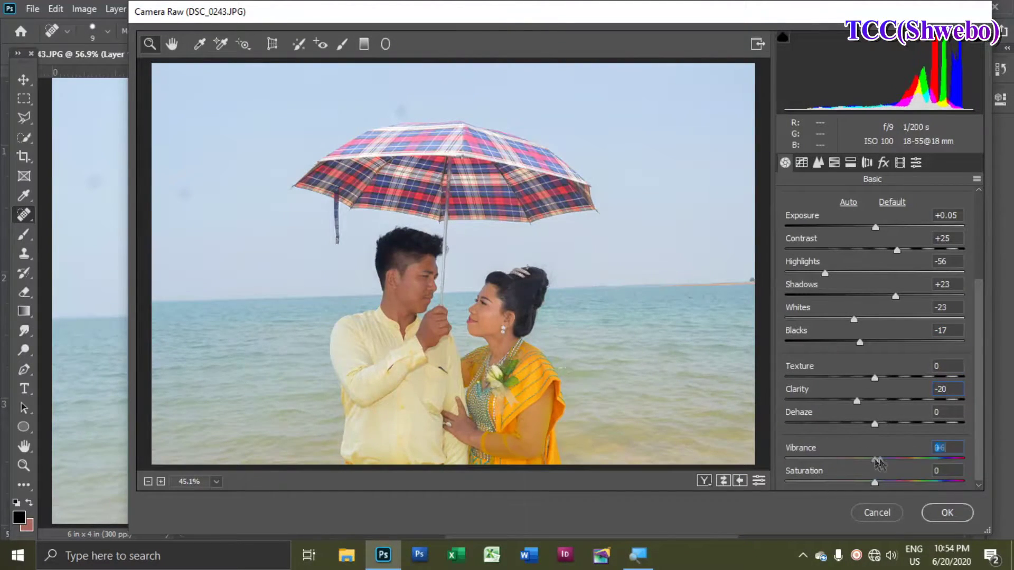
Set the HSL Saturation of Reds to -1, Greens to +13, Aquas to +41, Blues to +95 and Magentas to +7
{"action": "left_click", "coordinate": [817, 164]}
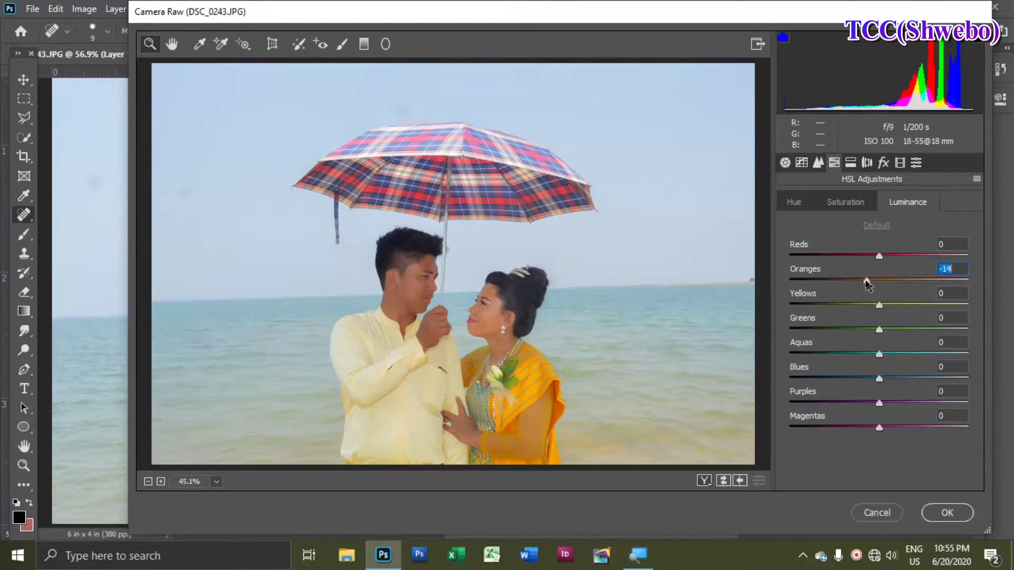
{"action": "left_click", "coordinate": [794, 203]}
{"action": "left_click_drag", "start_coordinate": [880, 282], "coordinate": [874, 282]}
{"action": "left_click_drag", "start_coordinate": [466, 324], "coordinate": [578, 328]}
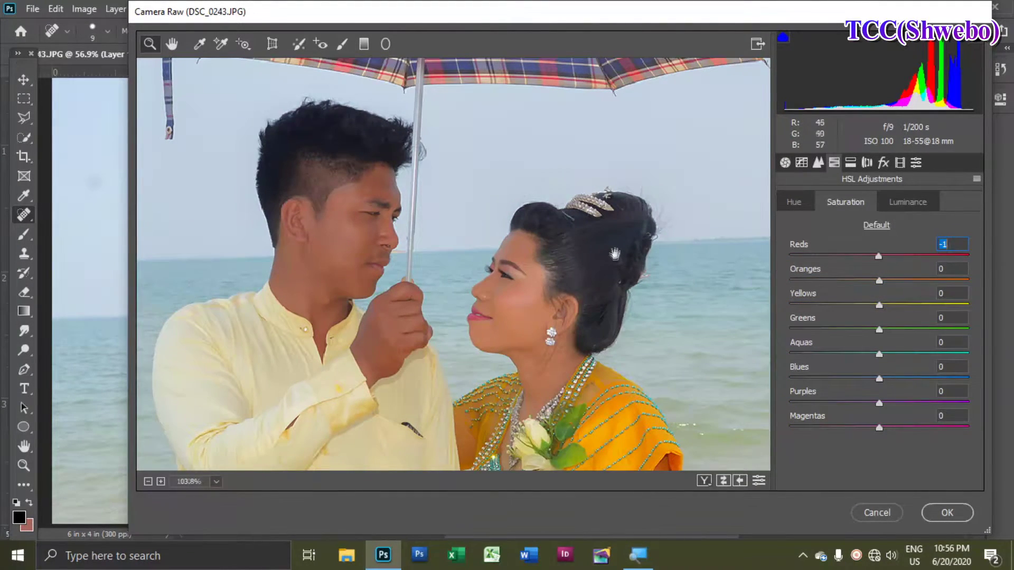
{"action": "key", "text": "ctrl+0"}
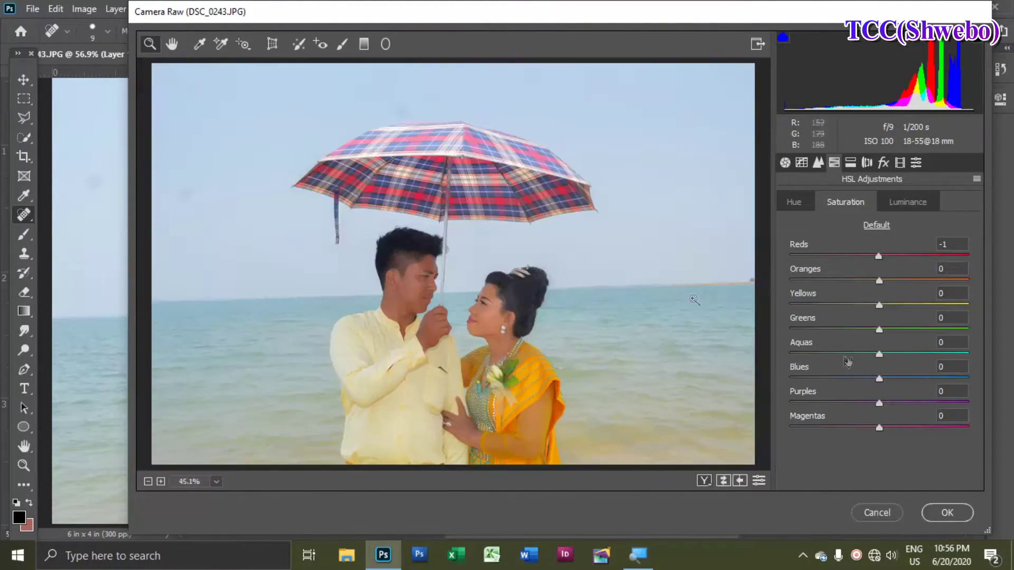
{"action": "left_click_drag", "start_coordinate": [879, 379], "coordinate": [963, 380]}
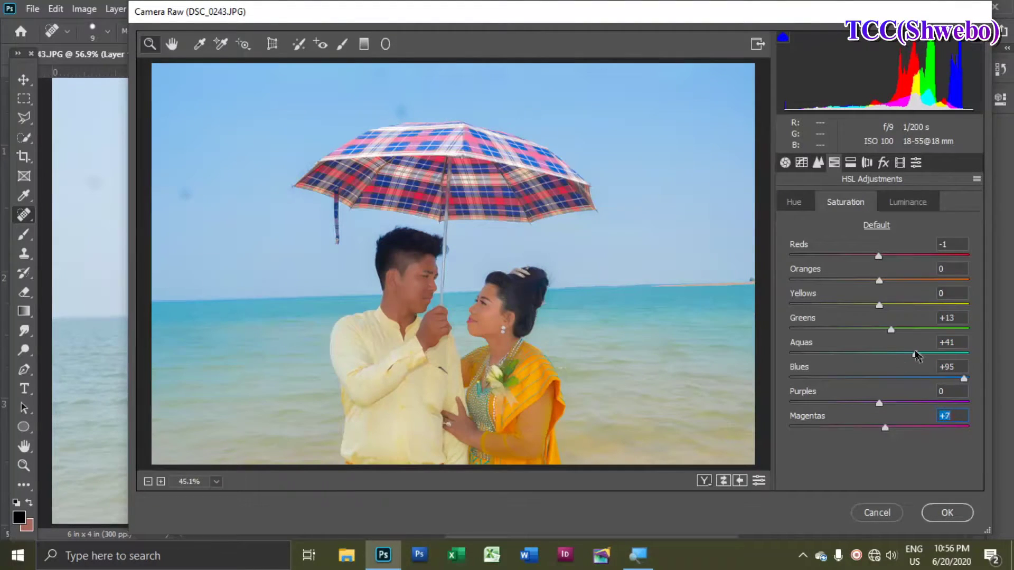
Set the HSL Luminance of Reds to -3, Oranges to -10, Aquas and Blues to -9, and apply the Camera Raw adjustments
{"action": "left_click", "coordinate": [908, 202]}
{"action": "mouse_move", "coordinate": [880, 379]}
{"action": "left_mouse_down"}
{"action": "mouse_move", "coordinate": [848, 380]}
{"action": "mouse_move", "coordinate": [875, 379]}
{"action": "left_mouse_up"}
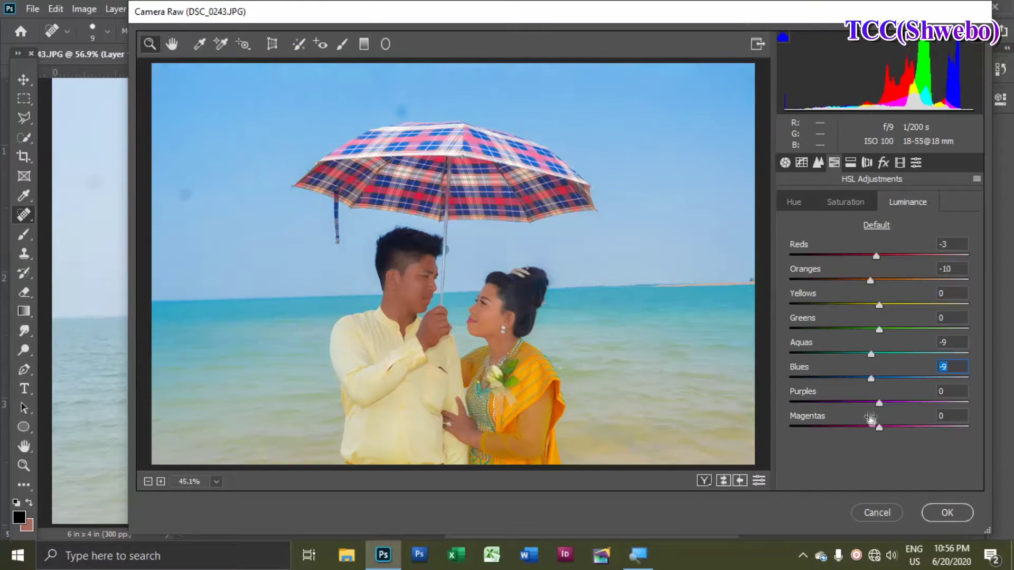
{"action": "left_click", "coordinate": [850, 163]}
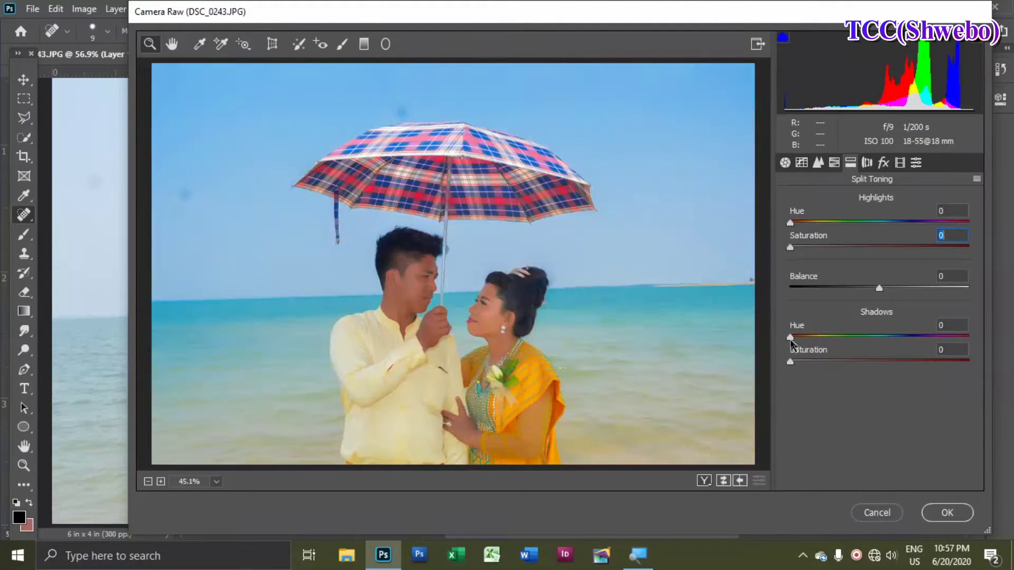
{"action": "left_click", "coordinate": [867, 163]}
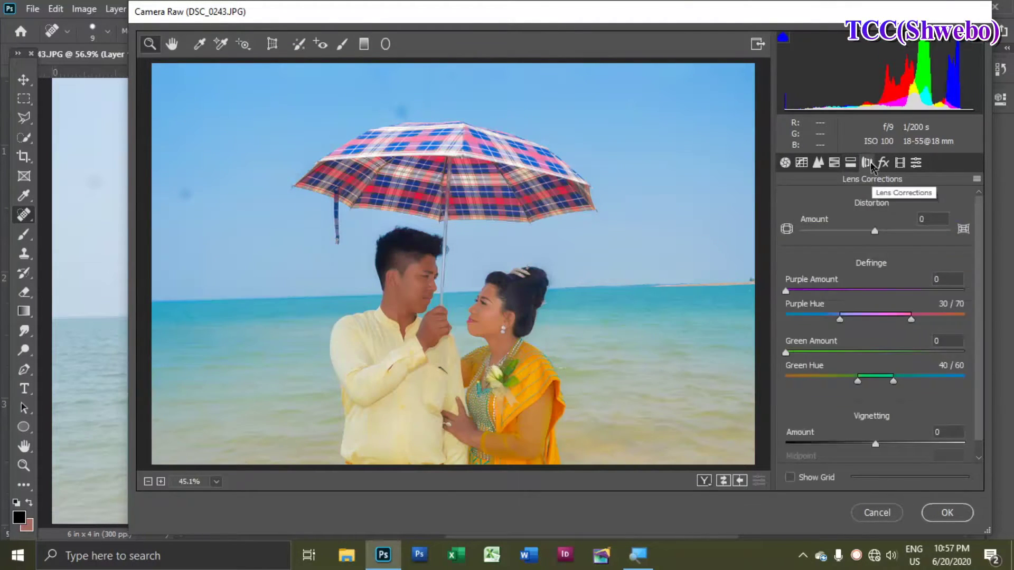
{"action": "left_click", "coordinate": [883, 163]}
{"action": "left_click", "coordinate": [897, 164]}
{"action": "mouse_move", "coordinate": [876, 307]}
{"action": "left_mouse_down"}
{"action": "mouse_move", "coordinate": [817, 292]}
{"action": "mouse_move", "coordinate": [877, 305]}
{"action": "left_mouse_up"}
{"action": "left_click", "coordinate": [916, 162]}
{"action": "left_click", "coordinate": [947, 512]}
Enlarge the rain image on Layer 2 to cover the whole photo and set its blending mode to Screen
{"action": "scroll", "coordinate": [375, 280], "scroll_direction": "up", "scroll_amount": 8}
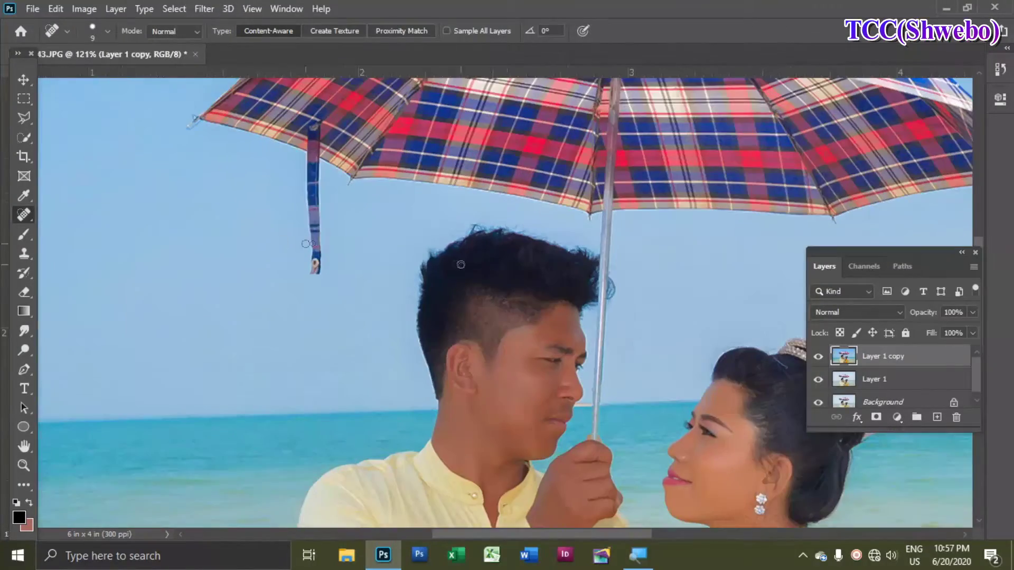
{"action": "scroll", "coordinate": [559, 316], "scroll_direction": "down", "scroll_amount": 6}
{"action": "key", "text": "v"}
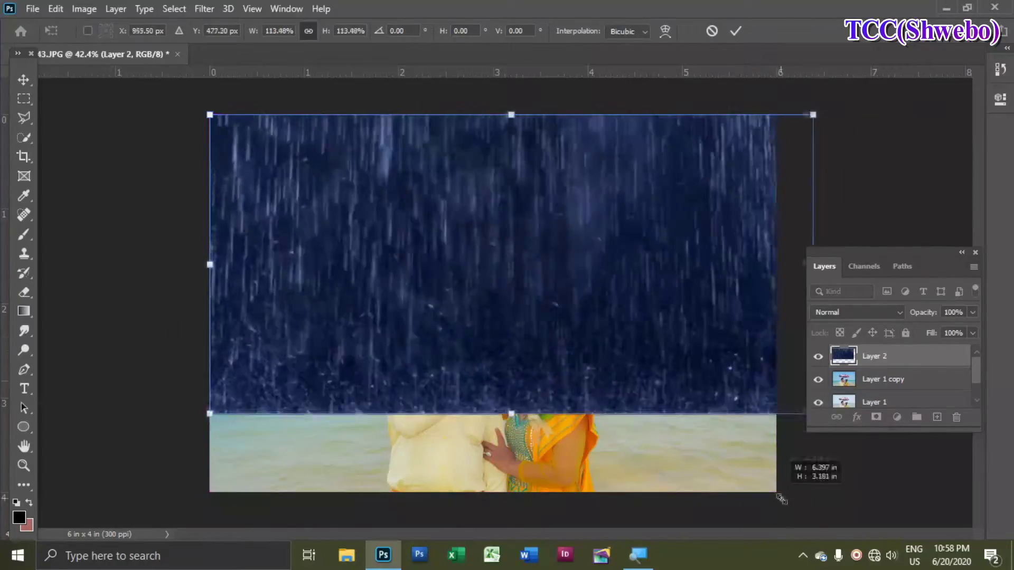
{"action": "left_click_drag", "start_coordinate": [786, 494], "coordinate": [794, 494]}
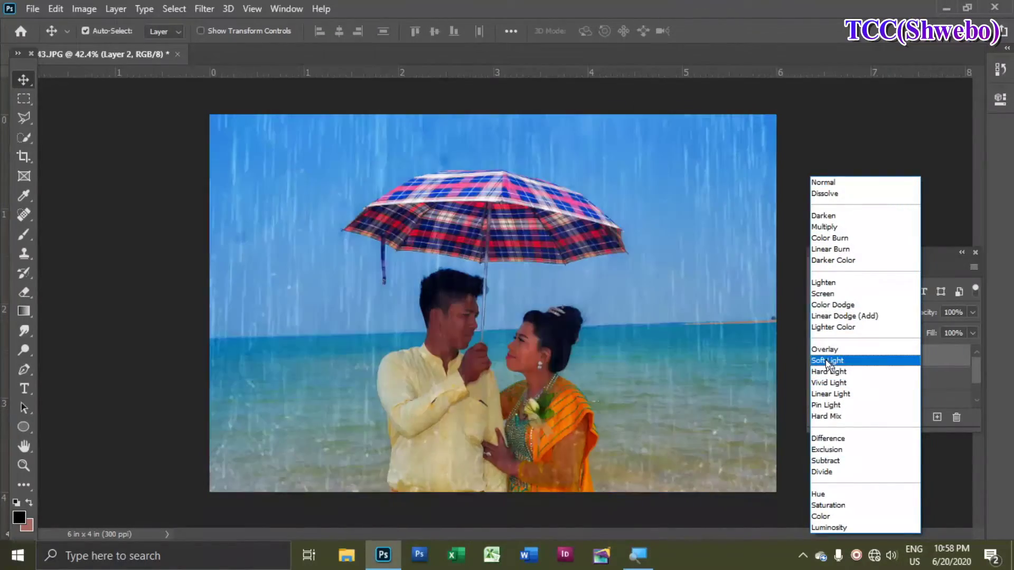
{"action": "left_click", "coordinate": [823, 294]}
Try Motion Blur on the Layer 2 rain with a 45° angle and a 14-pixel distance
{"action": "left_click", "coordinate": [204, 9]}
{"action": "mouse_move", "coordinate": [217, 167]}
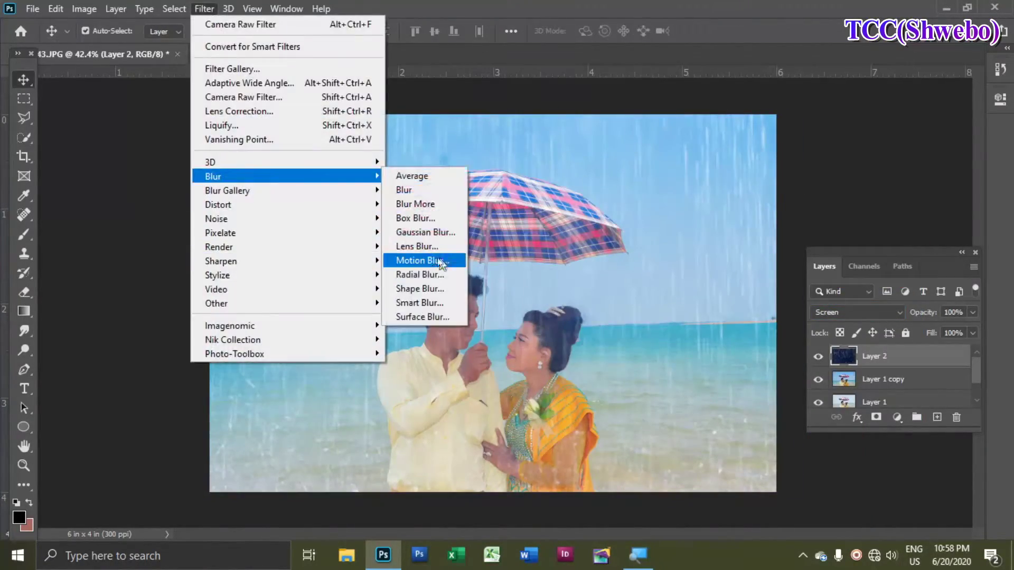
{"action": "left_click", "coordinate": [491, 259]}
{"action": "double_click", "coordinate": [629, 288]}
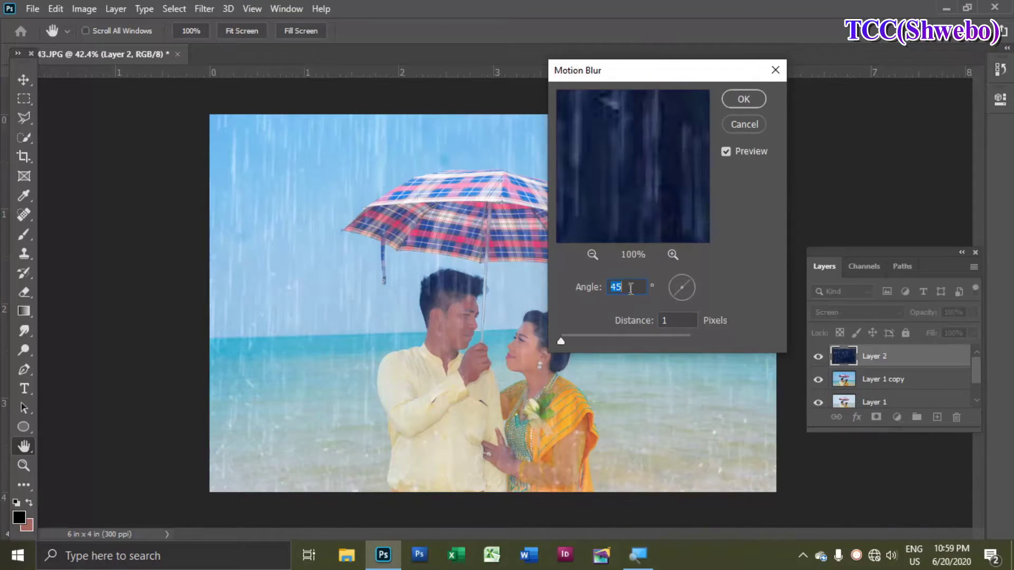
{"action": "key", "text": "Return"}
{"action": "key", "text": "ctrl+z"}
{"action": "left_click", "coordinate": [204, 9]}
{"action": "mouse_move", "coordinate": [238, 177]}
{"action": "left_click", "coordinate": [420, 260]}
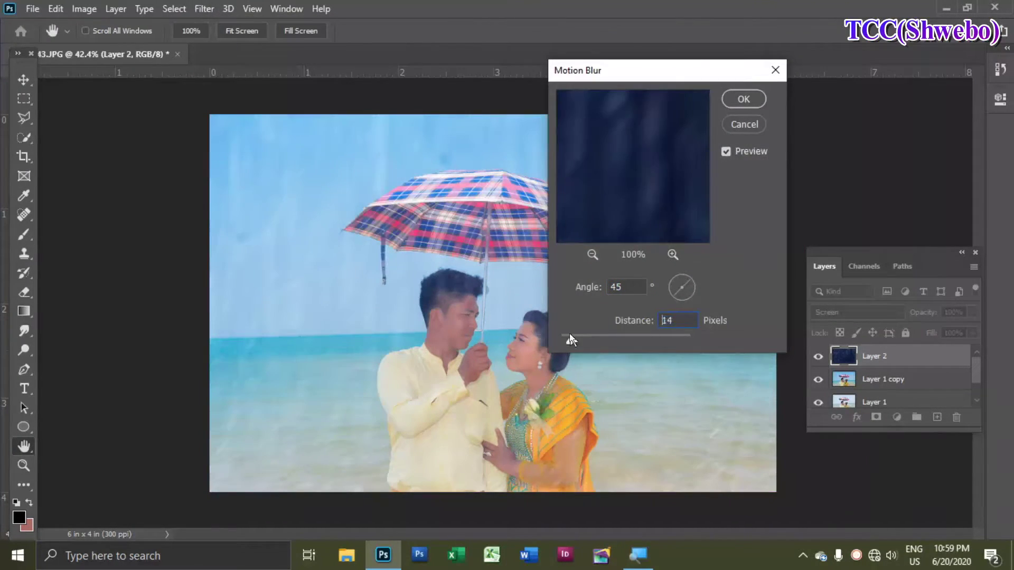
{"action": "left_click", "coordinate": [743, 99]}
{"action": "key", "text": "ctrl+z"}
Rotate and enlarge the Layer 2 rain so that it falls at a slant across the whole photo
{"action": "scroll", "coordinate": [623, 441], "scroll_direction": "down", "scroll_amount": 1}
{"action": "key", "text": "ctrl+t"}
{"action": "left_click_drag", "start_coordinate": [835, 129], "coordinate": [845, 149]}
{"action": "left_click_drag", "start_coordinate": [777, 148], "coordinate": [806, 132]}
{"action": "left_click_drag", "start_coordinate": [223, 460], "coordinate": [199, 474]}
{"action": "key", "text": "Return"}
Duplicate the rain layer, rotate the copy about 16° and scale it to about 122% wide and 145% high
{"action": "key", "text": "ctrl+j"}
{"action": "key", "text": "ctrl+t"}
{"action": "left_click_drag", "start_coordinate": [813, 99], "coordinate": [842, 170]}
{"action": "scroll", "coordinate": [847, 182], "scroll_direction": "down", "scroll_amount": 1}
{"action": "left_click_drag", "start_coordinate": [788, 206], "coordinate": [870, 181]}
{"action": "left_click_drag", "start_coordinate": [259, 240], "coordinate": [219, 229]}
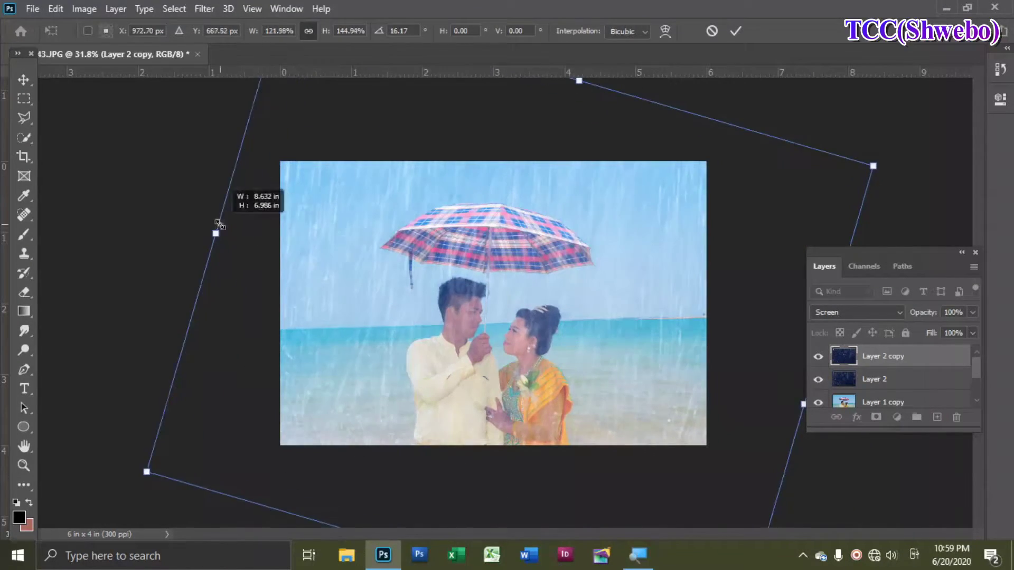
{"action": "key", "text": "Return"}
Duplicate the rain copy again, rotate it about -23° and scale it to about 73% wide and 79% high
{"action": "key", "text": "ctrl+j"}
{"action": "key", "text": "ctrl+t"}
{"action": "scroll", "coordinate": [763, 334], "scroll_direction": "down", "scroll_amount": 3}
{"action": "left_click_drag", "start_coordinate": [705, 125], "coordinate": [679, 157]}
{"action": "left_click_drag", "start_coordinate": [360, 426], "coordinate": [344, 482]}
{"action": "left_click_drag", "start_coordinate": [729, 405], "coordinate": [668, 383]}
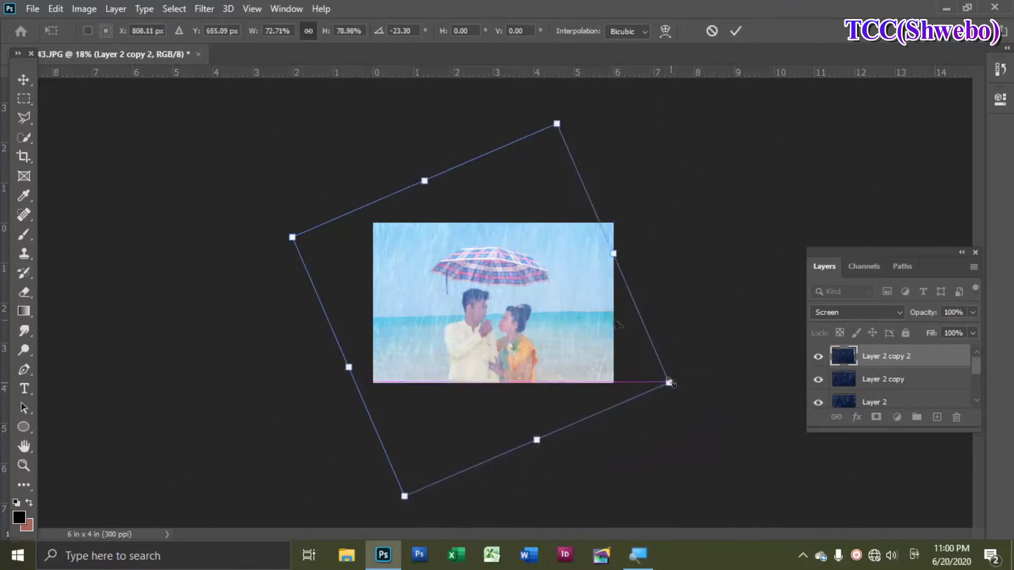
{"action": "key", "text": "Return"}
Adjust the opacity of the duplicated rain layers, setting Layer 2 copy 2 to 61%
{"action": "scroll", "coordinate": [696, 290], "scroll_direction": "up", "scroll_amount": 4}
{"action": "left_click", "coordinate": [888, 383]}
{"action": "left_click_drag", "start_coordinate": [973, 312], "coordinate": [943, 333]}
{"action": "left_click", "coordinate": [889, 357]}
{"action": "left_click", "coordinate": [205, 9]}
{"action": "left_click", "coordinate": [389, 267]}
{"action": "left_click", "coordinate": [945, 149]}
{"action": "left_click", "coordinate": [876, 402]}
{"action": "left_click", "coordinate": [893, 353]}
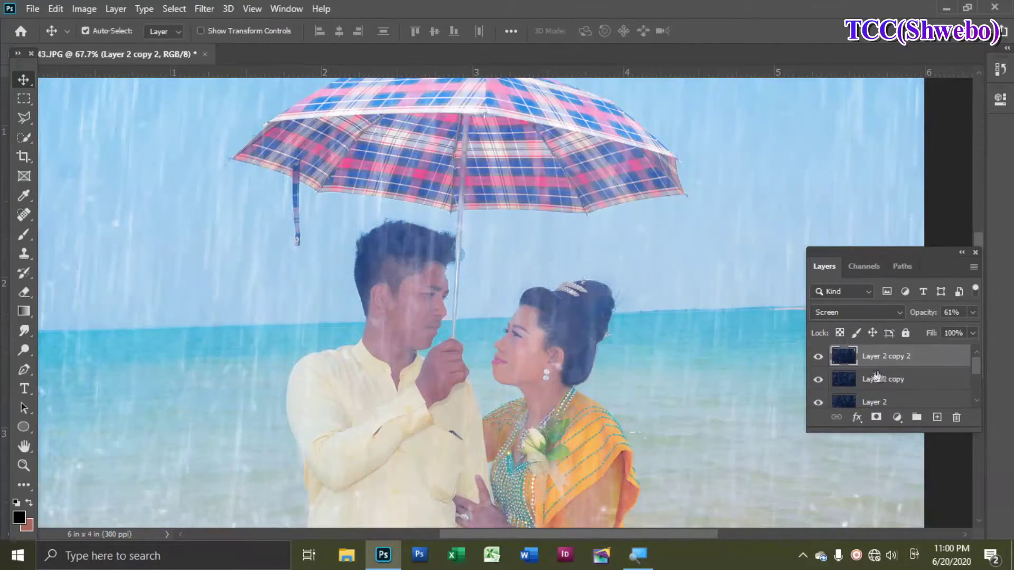
{"action": "scroll", "coordinate": [851, 385], "scroll_direction": "down", "scroll_amount": 1}
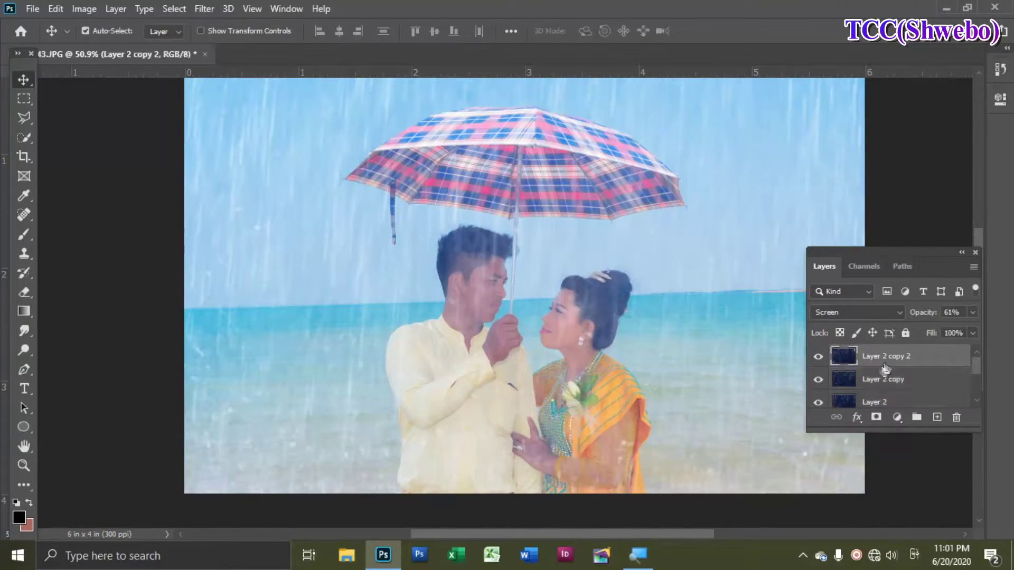
{"action": "scroll", "coordinate": [893, 377], "scroll_direction": "down", "scroll_amount": 1}
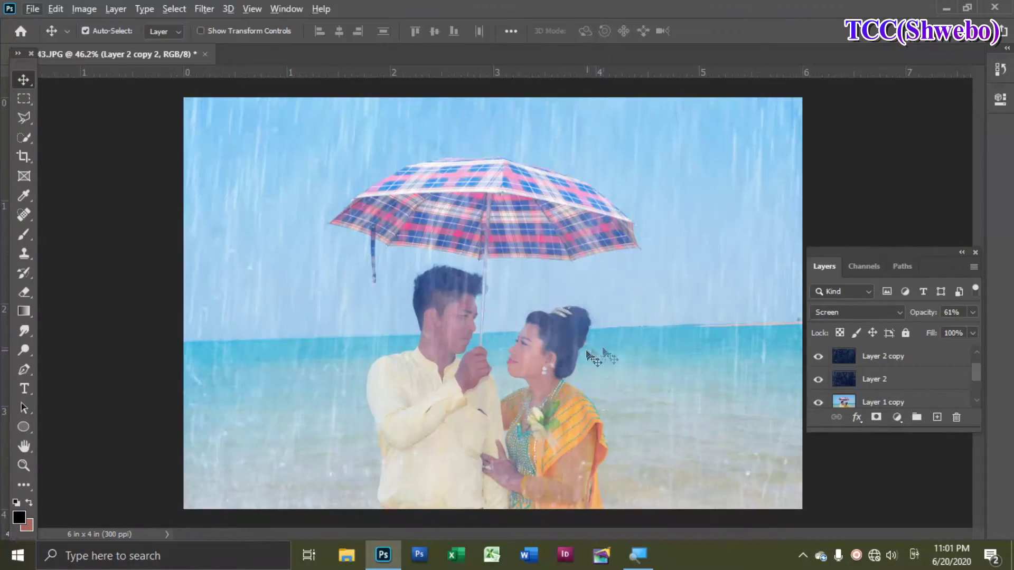
Group the three rain layers together
{"action": "left_click", "coordinate": [893, 360]}
{"action": "scroll", "coordinate": [896, 367], "scroll_direction": "up", "scroll_amount": 1}
{"action": "scroll", "coordinate": [896, 370], "scroll_direction": "down", "scroll_amount": 1}
{"action": "left_click", "coordinate": [896, 379]}
{"action": "left_click", "coordinate": [973, 312]}
{"action": "scroll", "coordinate": [914, 364], "scroll_direction": "up", "scroll_amount": 1}
{"action": "left_click", "coordinate": [913, 361], "text": "shift"}
{"action": "key", "text": "ctrl+g"}
Merge a duplicate of the rain group into a single layer with Screen blending, and hide the original group
{"action": "key", "text": "ctrl+j"}
{"action": "key", "text": "ctrl+e"}
{"action": "key", "text": "ctrl+z"}
{"action": "left_click", "coordinate": [819, 374]}
{"action": "key", "text": "ctrl+e"}
{"action": "left_click", "coordinate": [858, 313]}
{"action": "left_click", "coordinate": [823, 294]}
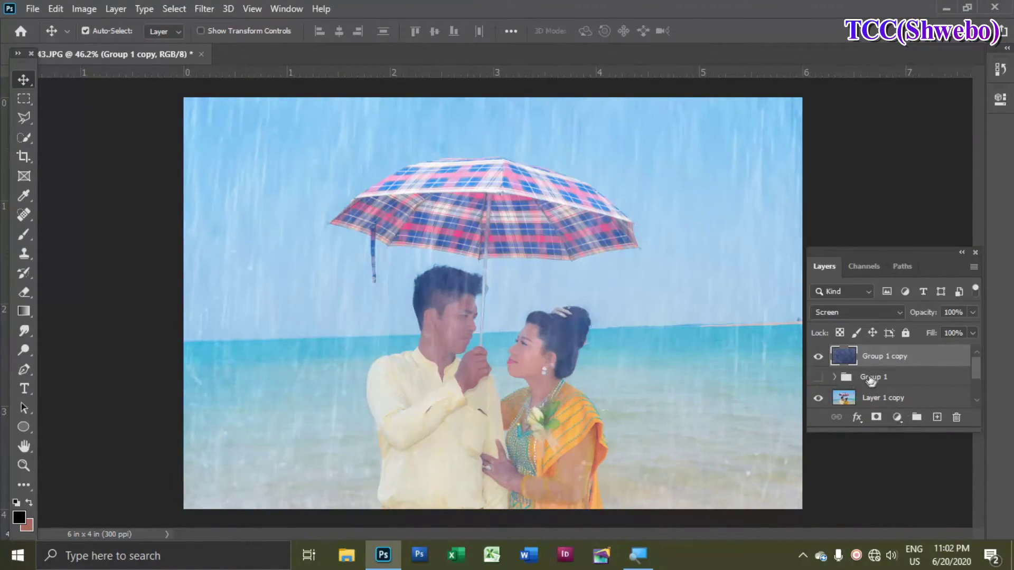
Paint the rain off the couple on Group 1 copy's layer mask with a black brush at 54% opacity and 39% flow
{"action": "key", "text": "b"}
{"action": "key", "text": "x"}
{"action": "left_click_drag", "start_coordinate": [528, 341], "coordinate": [552, 388]}
{"action": "key", "text": "ctrl+z"}
{"action": "left_click_drag", "start_coordinate": [341, 31], "coordinate": [311, 46]}
{"action": "left_click_drag", "start_coordinate": [435, 32], "coordinate": [401, 46]}
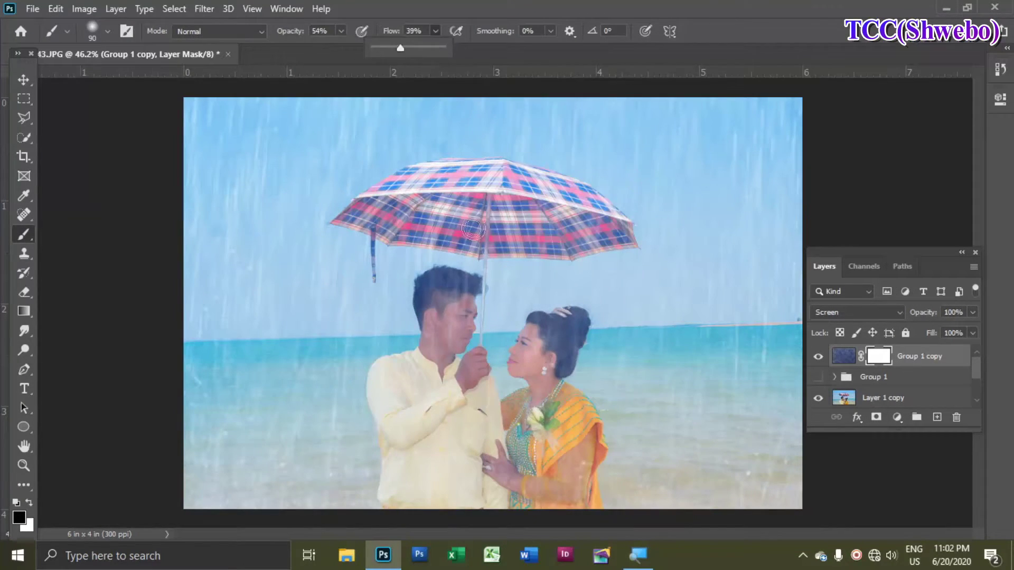
{"action": "left_click_drag", "start_coordinate": [461, 311], "coordinate": [467, 305]}
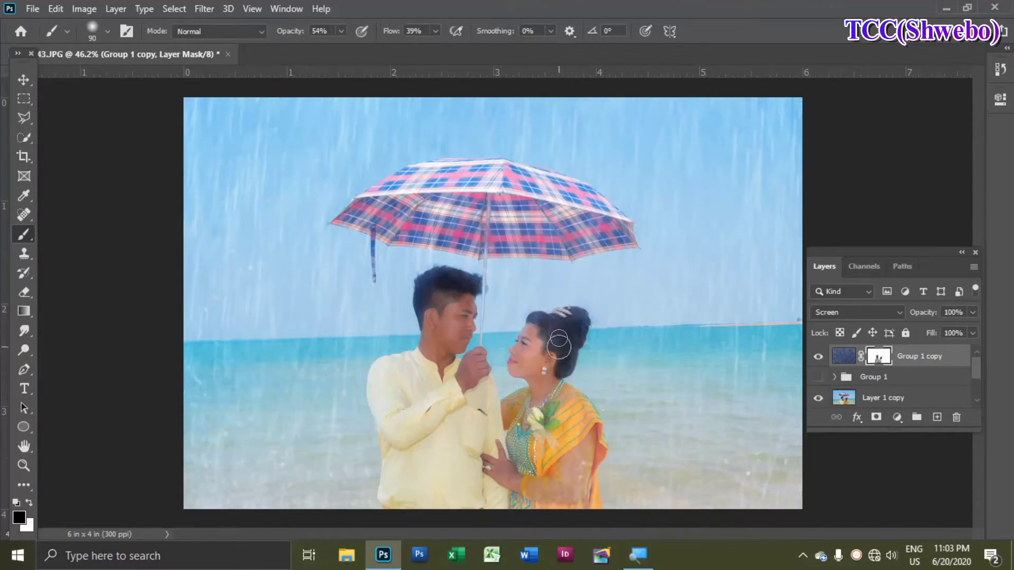
{"action": "scroll", "coordinate": [559, 344], "scroll_direction": "down", "scroll_amount": 1}
{"action": "key", "text": "ctrl+o"}
{"action": "left_click", "coordinate": [665, 414]}
{"action": "key", "text": "ctrl+o"}
{"action": "left_click", "coordinate": [666, 414]}
Save the document as the Photoshop file DSC_0243-2 in the PS CC Project folder
{"action": "scroll", "coordinate": [792, 248], "scroll_direction": "down", "scroll_amount": 2}
{"action": "key", "text": "ctrl+shift+s"}
{"action": "left_click", "coordinate": [446, 337]}
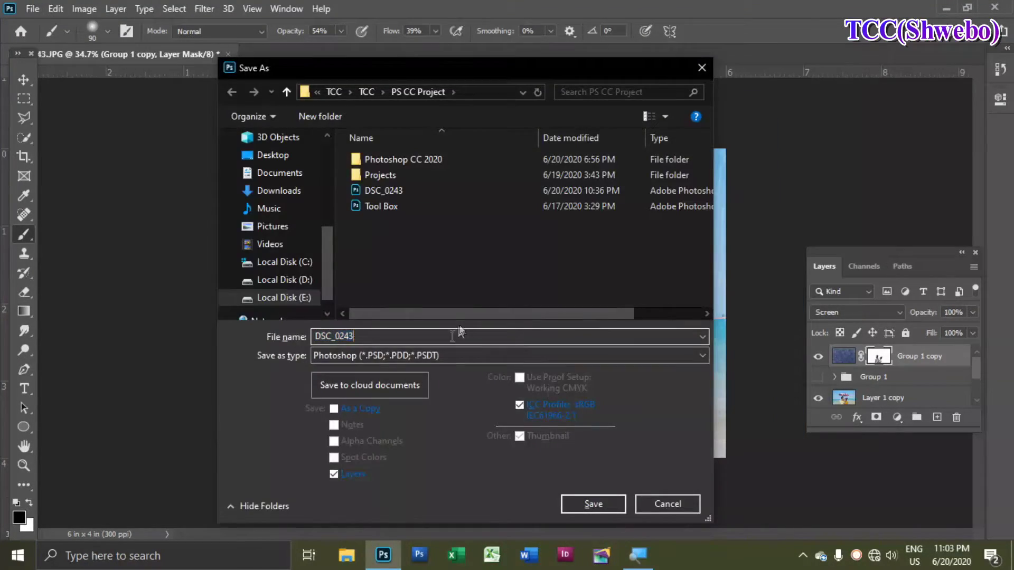
{"action": "type", "text": "-2"}
{"action": "key", "text": "Return"}
Add a Curves adjustment layer above the rain and pull the curve's midtones down to darken the picture
{"action": "key", "text": "v"}
{"action": "left_click", "coordinate": [897, 417]}
{"action": "left_click", "coordinate": [921, 228]}
{"action": "left_click_drag", "start_coordinate": [891, 247], "coordinate": [905, 256]}
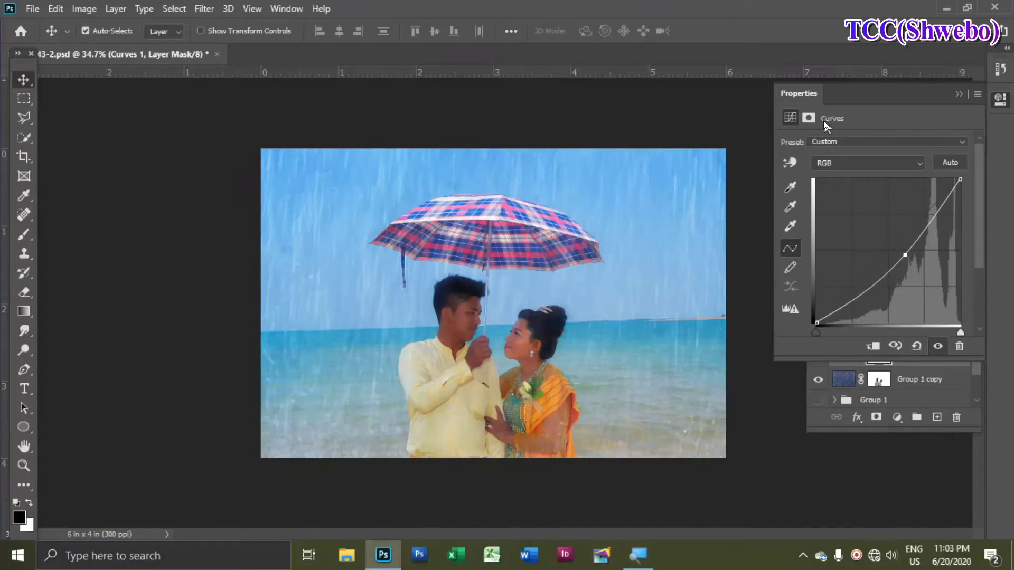
Set the Curves 1 layer's opacity to 76% and activate the Brush tool for its mask
{"action": "left_click", "coordinate": [808, 118]}
{"action": "left_click_drag", "start_coordinate": [786, 241], "coordinate": [810, 242]}
{"action": "left_click", "coordinate": [959, 94]}
{"action": "left_click", "coordinate": [973, 312]}
{"action": "left_click_drag", "start_coordinate": [972, 333], "coordinate": [955, 333]}
{"action": "left_click", "coordinate": [768, 319]}
{"action": "key", "text": "b"}
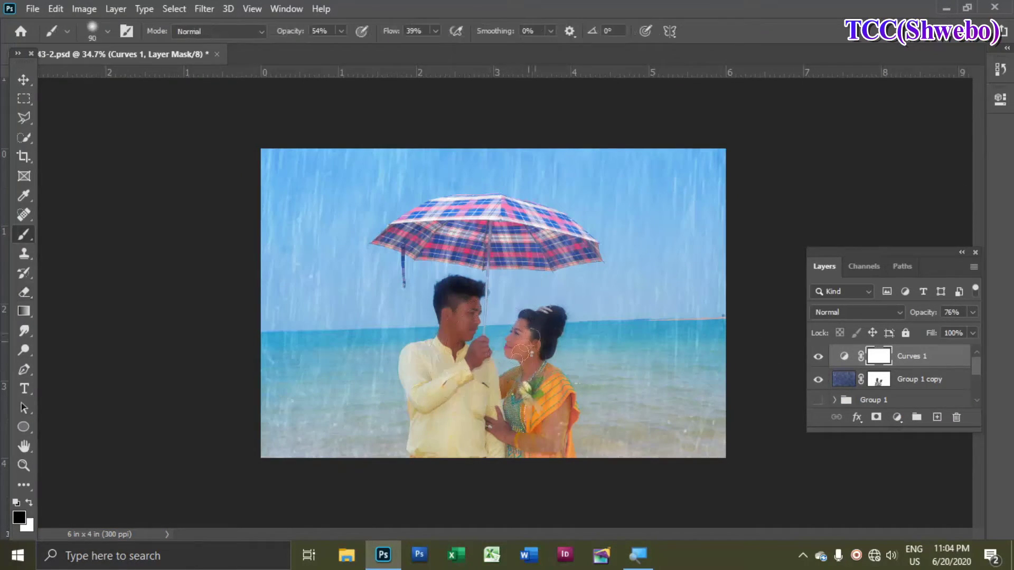
Open Layer 1 copy in Camera Raw and set Exposure to +0.15, Highlights to -10 and Shadows to +3
{"action": "left_click", "coordinate": [204, 9]}
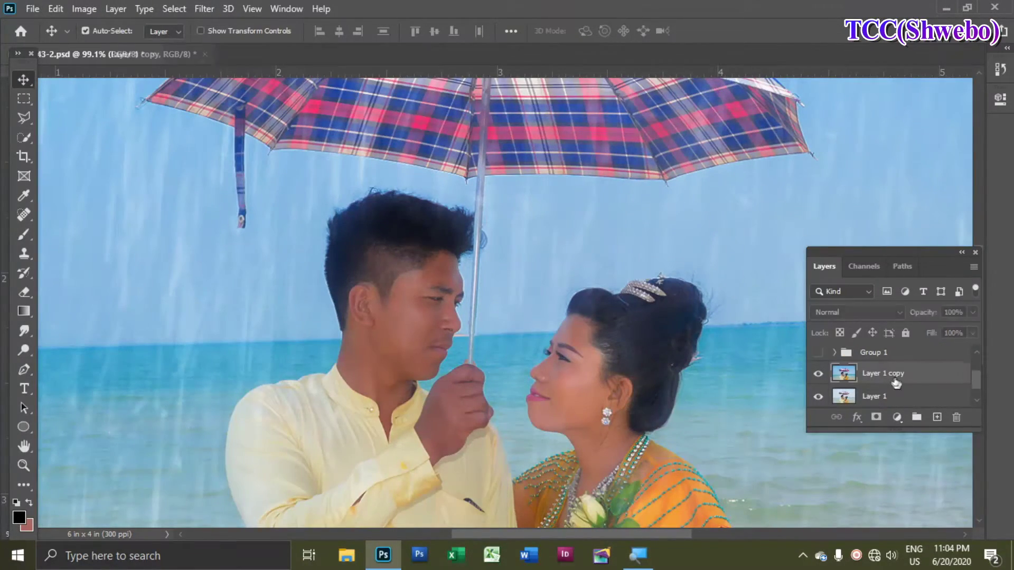
{"action": "key", "text": "ctrl+shift+a"}
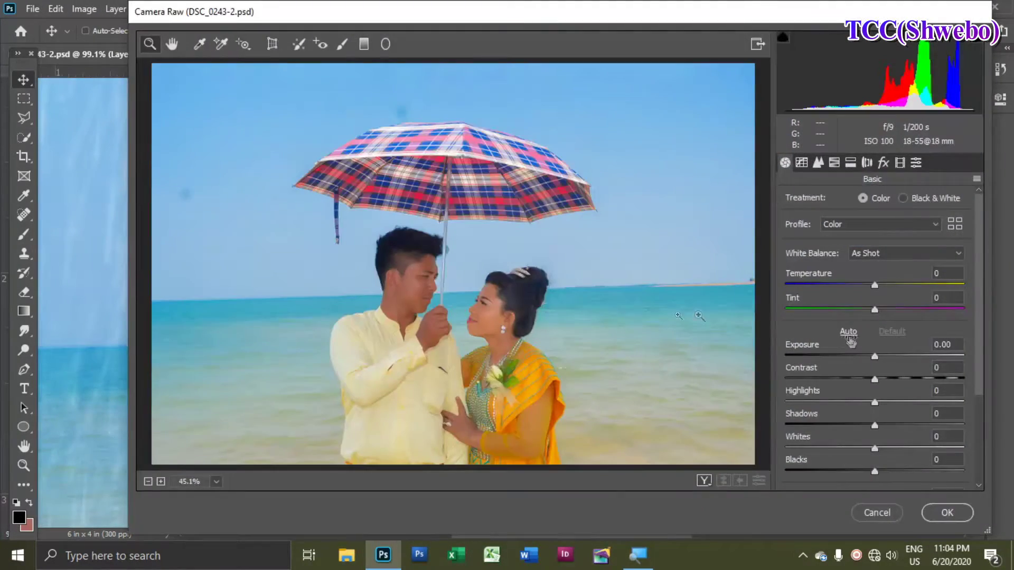
{"action": "left_click", "coordinate": [877, 512]}
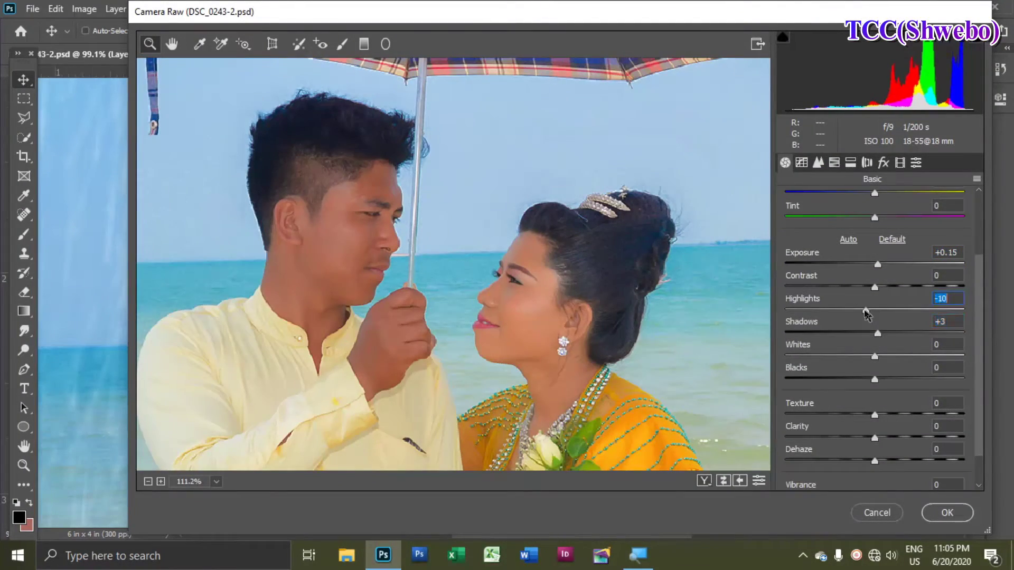
Set Luminance noise reduction to 25 and HSL Hue to Reds -10, Oranges +7 and Yellows -8, and apply the adjustments
{"action": "left_click", "coordinate": [819, 164]}
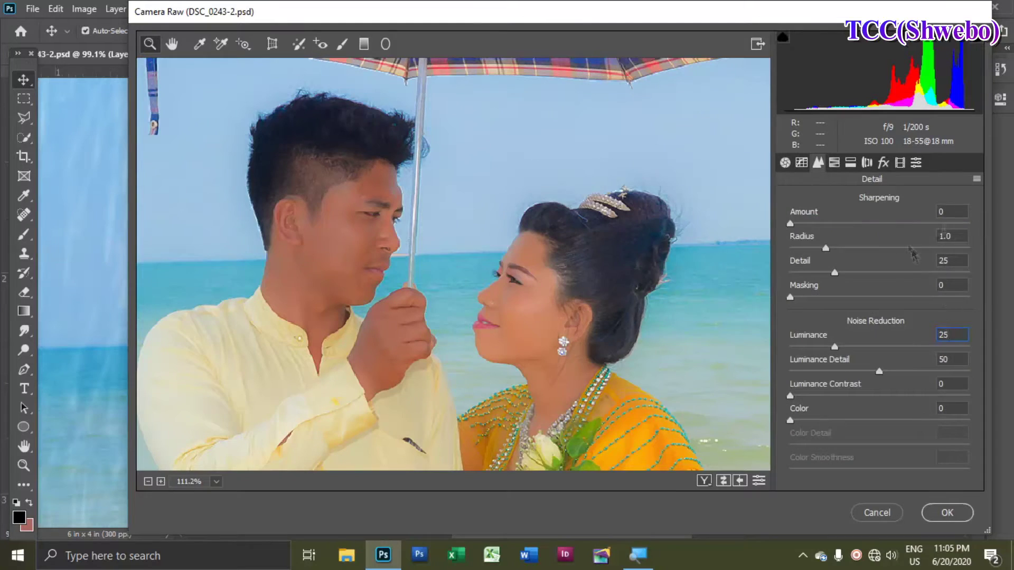
{"action": "left_click", "coordinate": [835, 163]}
{"action": "left_click", "coordinate": [845, 203]}
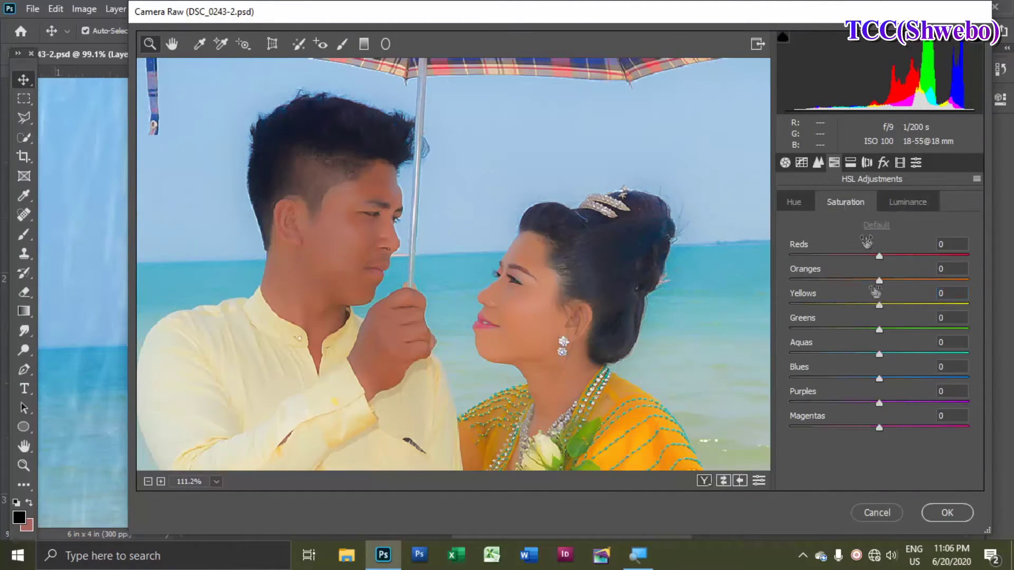
{"action": "left_click_drag", "start_coordinate": [879, 281], "coordinate": [888, 281]}
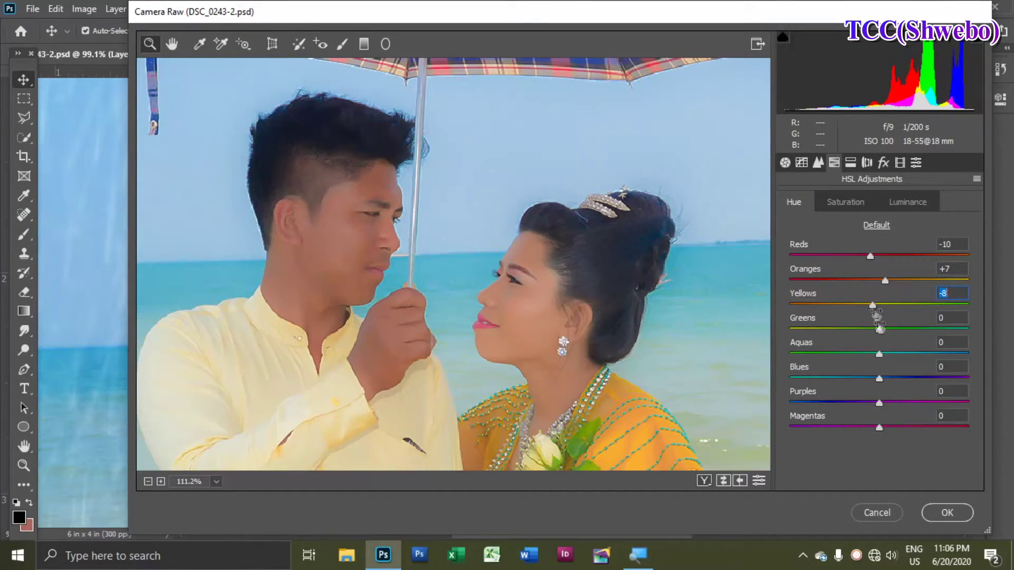
{"action": "left_click", "coordinate": [940, 520]}
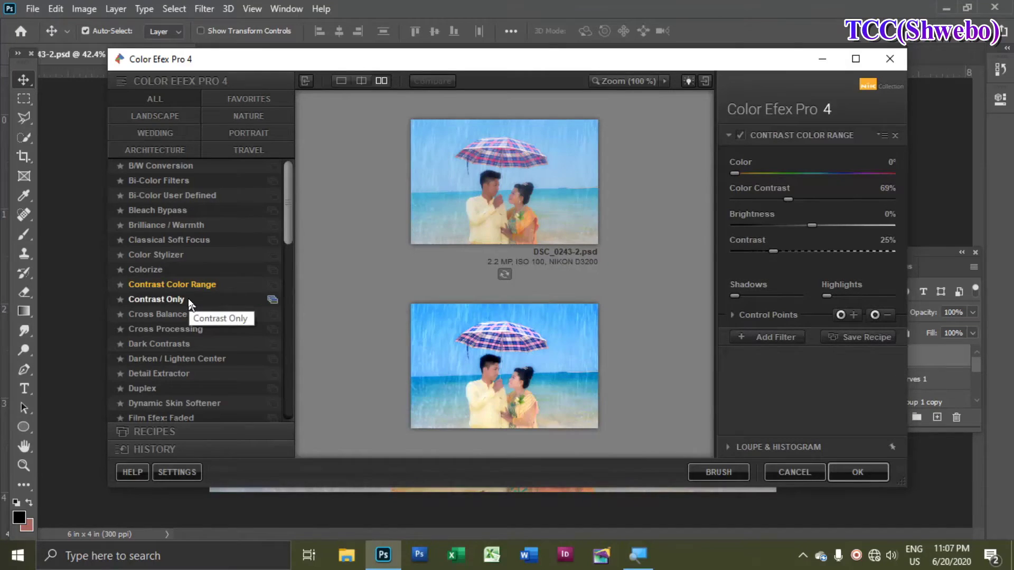
Apply the Contrast Color Range filter with Color Contrast 69% and Contrast 25%, and set its layer's opacity to 20%
{"action": "left_click", "coordinate": [857, 472]}
{"action": "left_click", "coordinate": [973, 312]}
{"action": "left_click_drag", "start_coordinate": [975, 329], "coordinate": [922, 330]}
{"action": "left_click", "coordinate": [275, 90]}
Open Color Efex Pro 4 again and choose the Vignette: Lens filter after comparing it with the neighbouring filters
{"action": "left_click", "coordinate": [204, 9]}
{"action": "left_click", "coordinate": [438, 372]}
{"action": "left_click", "coordinate": [179, 403]}
{"action": "scroll", "coordinate": [196, 388], "scroll_direction": "down", "scroll_amount": 10}
{"action": "left_click", "coordinate": [180, 403]}
{"action": "left_click", "coordinate": [177, 388]}
{"action": "scroll", "coordinate": [182, 417], "scroll_direction": "down", "scroll_amount": 1}
{"action": "left_click", "coordinate": [190, 402]}
{"action": "left_click", "coordinate": [182, 387]}
{"action": "left_click", "coordinate": [178, 372]}
{"action": "left_click", "coordinate": [181, 401]}
{"action": "left_click", "coordinate": [181, 415]}
{"action": "left_click", "coordinate": [183, 401]}
Adjust the strength and shape of the Vignette: Lens effect and apply it as a new layer
{"action": "mouse_move", "coordinate": [812, 252]}
{"action": "left_mouse_down"}
{"action": "mouse_move", "coordinate": [787, 252]}
{"action": "mouse_move", "coordinate": [890, 227]}
{"action": "mouse_move", "coordinate": [812, 251]}
{"action": "left_mouse_up"}
{"action": "left_click_drag", "start_coordinate": [753, 199], "coordinate": [801, 200]}
{"action": "left_click_drag", "start_coordinate": [773, 173], "coordinate": [784, 173]}
{"action": "left_click_drag", "start_coordinate": [812, 251], "coordinate": [798, 252]}
{"action": "left_click", "coordinate": [859, 472]}
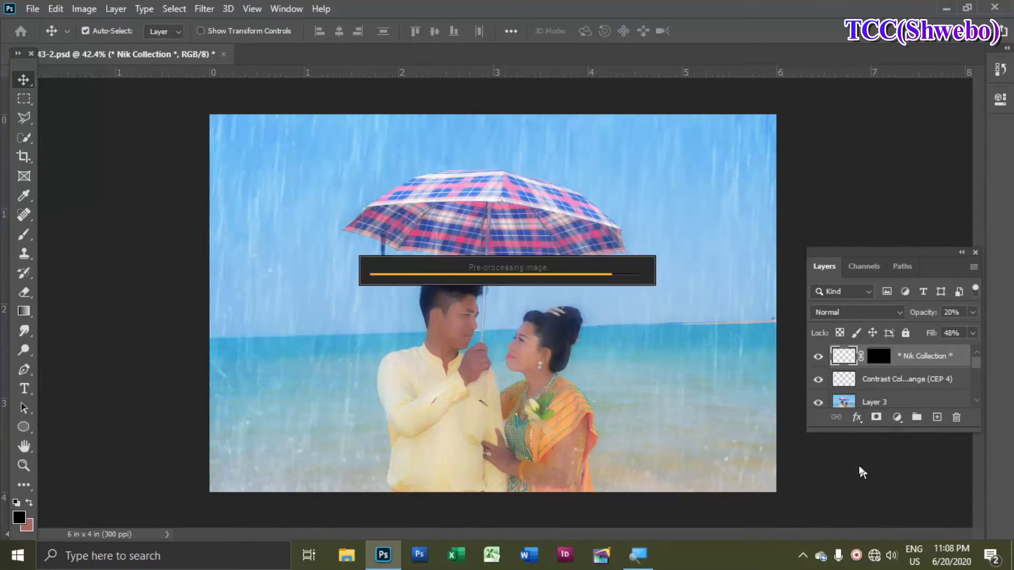
Set the Vignette: Lens layer's opacity to 57% and its fill to 70%
{"action": "left_click_drag", "start_coordinate": [916, 332], "coordinate": [995, 356]}
{"action": "left_click", "coordinate": [959, 377]}
{"action": "left_click", "coordinate": [958, 379]}
{"action": "left_click", "coordinate": [953, 357]}
{"action": "left_click", "coordinate": [973, 333]}
{"action": "left_click", "coordinate": [942, 351]}
{"action": "left_click", "coordinate": [973, 313]}
{"action": "left_click", "coordinate": [940, 330]}
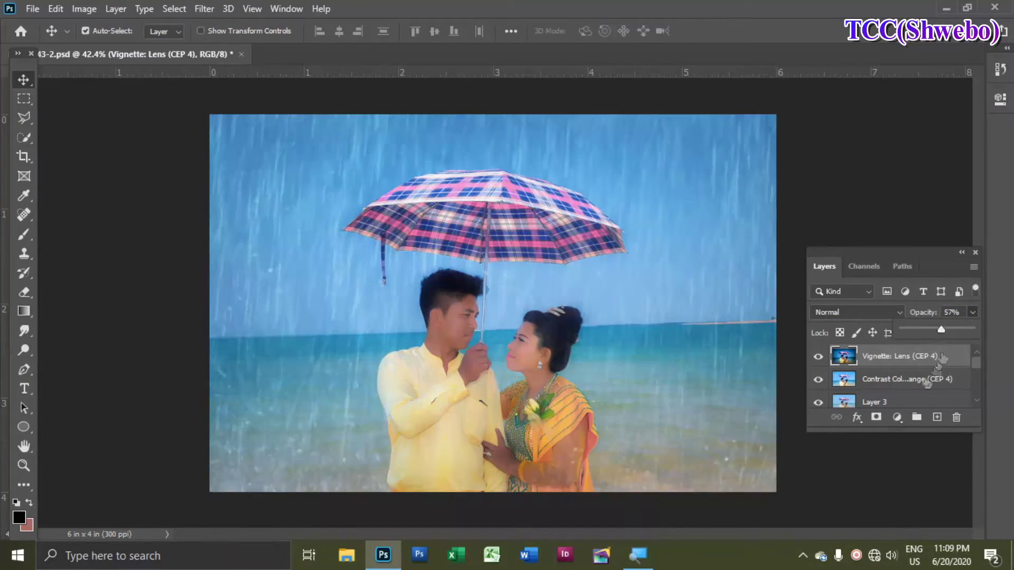
{"action": "left_click", "coordinate": [928, 383]}
{"action": "left_click", "coordinate": [949, 362]}
{"action": "left_click", "coordinate": [973, 334]}
{"action": "left_click", "coordinate": [952, 351]}
Paint the vignette off the couple on its layer mask with a black brush at 72% opacity and 65% flow
{"action": "key", "text": "b"}
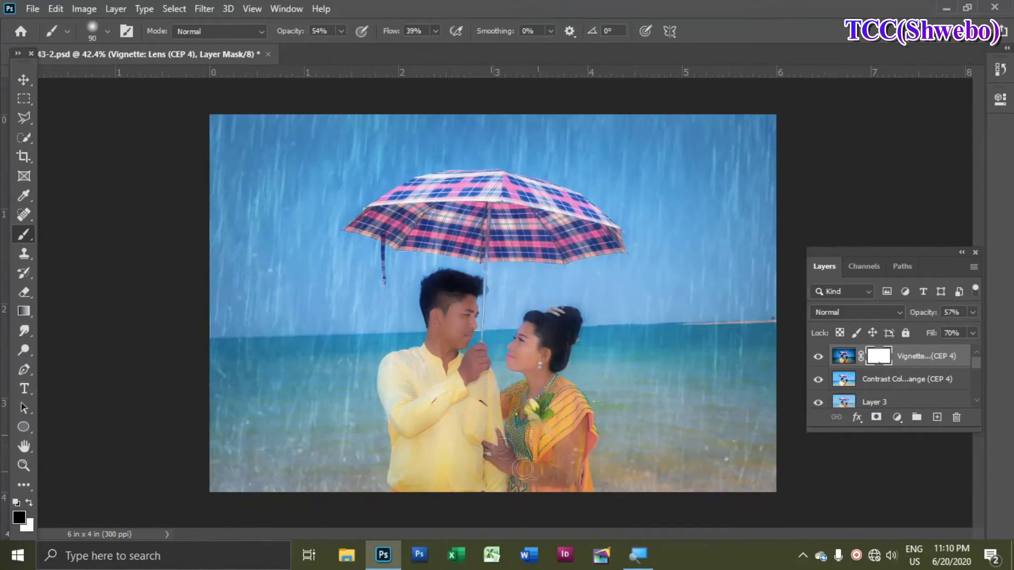
{"action": "left_click", "coordinate": [435, 31]}
{"action": "left_click", "coordinate": [456, 49]}
{"action": "left_click", "coordinate": [341, 31]}
{"action": "left_click", "coordinate": [354, 49]}
{"action": "left_click_drag", "start_coordinate": [517, 307], "coordinate": [520, 343]}
Add a layer mask to the Contrast Color Range layer and merge all visible layers into a new top layer
{"action": "left_click", "coordinate": [904, 381]}
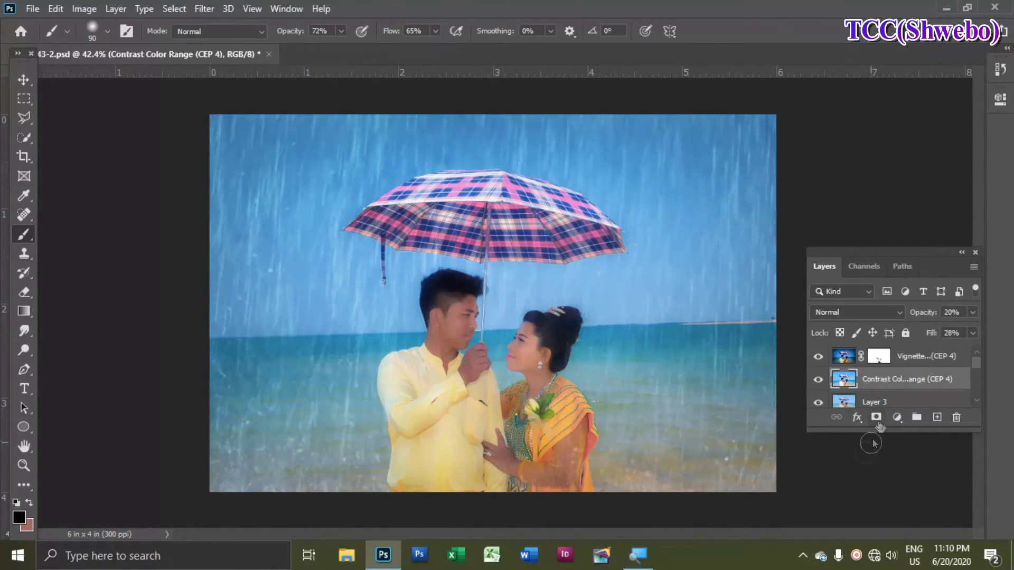
{"action": "left_click", "coordinate": [845, 357]}
{"action": "left_click", "coordinate": [937, 417]}
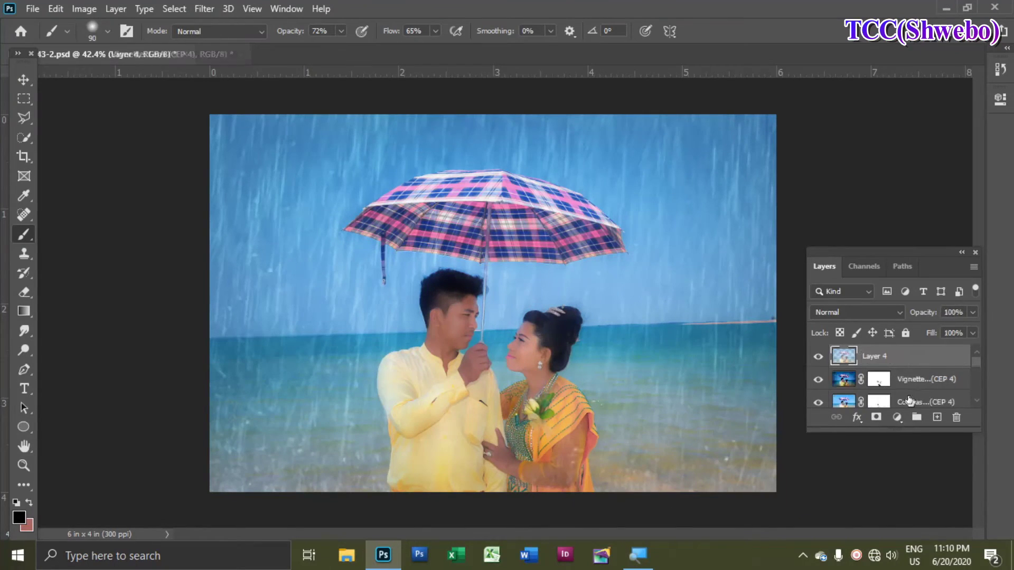
{"action": "key", "text": "ctrl+z"}
Add a Curves adjustment layer above the merged layer and shape its shadow and highlight points for stronger contrast
{"action": "left_click", "coordinate": [897, 417]}
{"action": "left_click", "coordinate": [929, 230]}
{"action": "left_click_drag", "start_coordinate": [846, 292], "coordinate": [853, 298]}
{"action": "left_click_drag", "start_coordinate": [925, 224], "coordinate": [917, 227]}
{"action": "left_click_drag", "start_coordinate": [857, 298], "coordinate": [860, 297]}
{"action": "left_click_drag", "start_coordinate": [916, 226], "coordinate": [915, 230]}
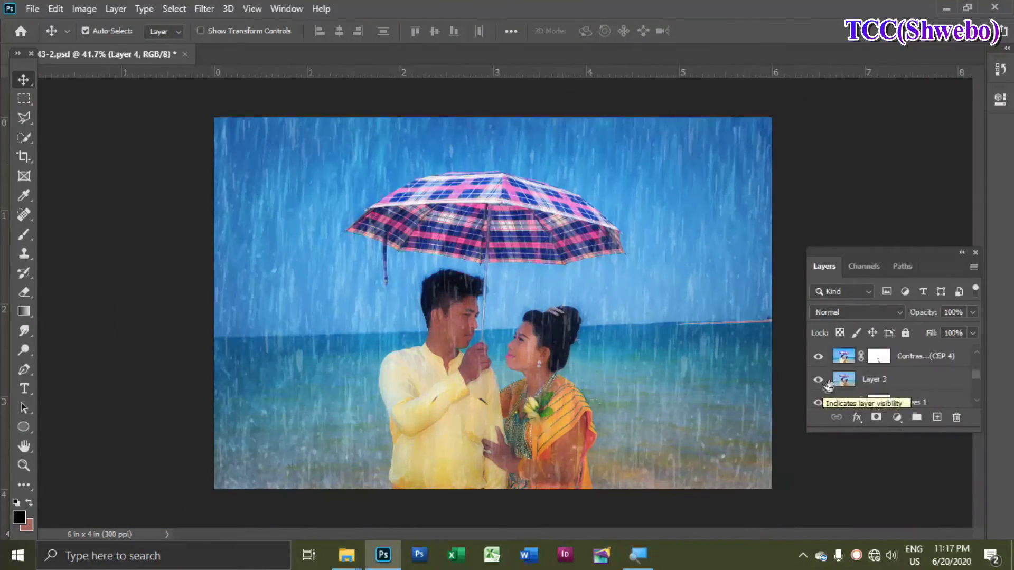
Touch up the Vignette: Lens and Contrast Color Range layer masks with a 31% opacity black brush, and stamp the visible layers into a new layer
{"action": "scroll", "coordinate": [828, 386], "scroll_direction": "up", "scroll_amount": 2}
{"action": "left_click", "coordinate": [906, 381]}
{"action": "key", "text": "b"}
{"action": "left_click", "coordinate": [911, 402]}
{"action": "left_click", "coordinate": [878, 374]}
{"action": "left_click", "coordinate": [879, 397]}
{"action": "left_click", "coordinate": [879, 373]}
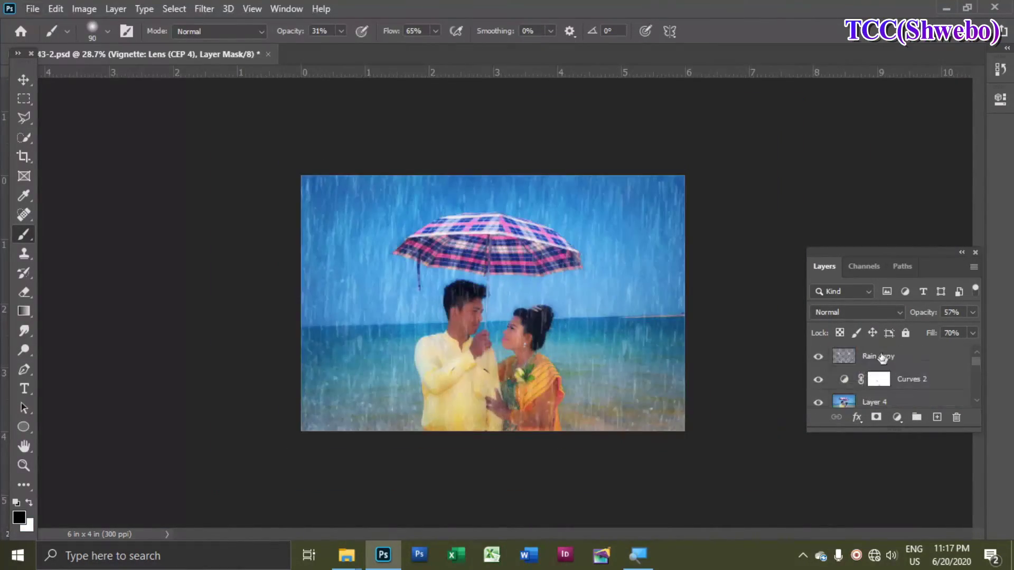
{"action": "key", "text": "ctrl+alt+shift+e"}
Try to darken the surroundings with a Camera Raw radial filter around the umbrella and couple at Exposure -1.70 and Contrast +4
{"action": "key", "text": "ctrl+shift+a"}
{"action": "left_click", "coordinate": [365, 45]}
{"action": "left_click_drag", "start_coordinate": [285, 90], "coordinate": [493, 249]}
{"action": "left_click_drag", "start_coordinate": [384, 140], "coordinate": [555, 303]}
{"action": "left_click_drag", "start_coordinate": [456, 412], "coordinate": [456, 451]}
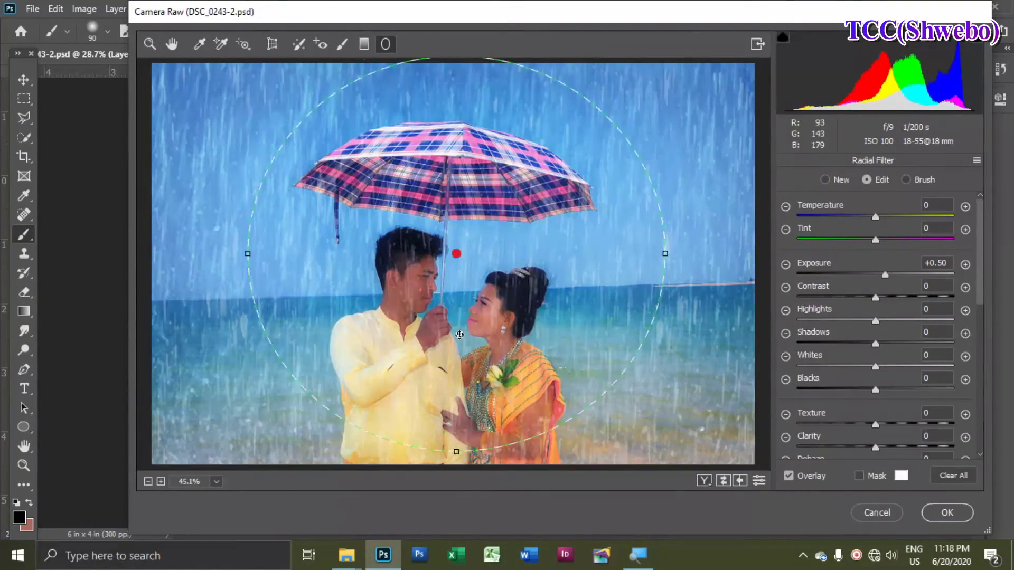
{"action": "left_click_drag", "start_coordinate": [886, 275], "coordinate": [878, 298]}
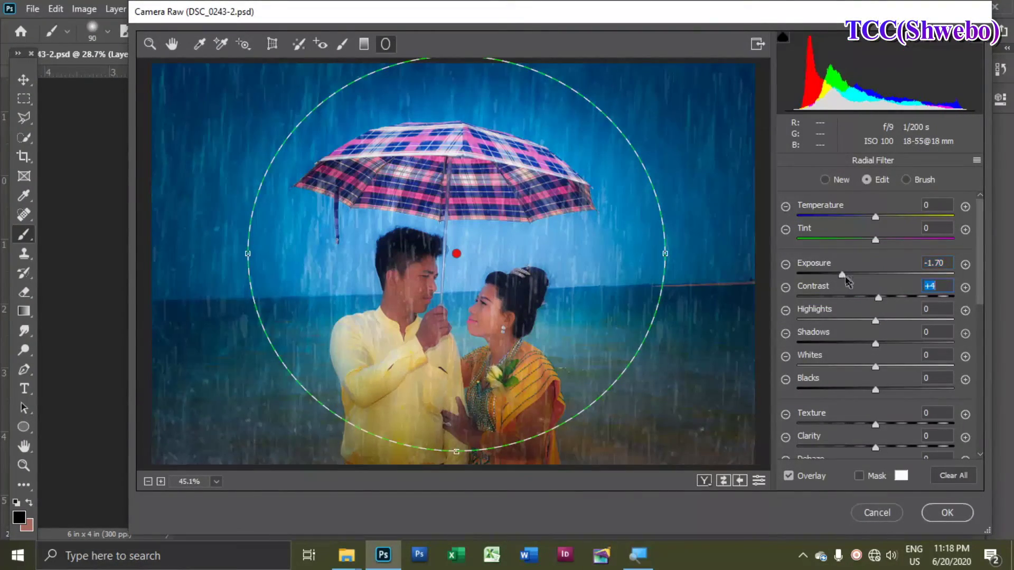
{"action": "left_click", "coordinate": [947, 513]}
Duplicate the merged layer and darken around the couple with a Camera Raw radial filter: Exposure -1.70, Contrast +6, Highlights -4, Shadows +12
{"action": "key", "text": "ctrl+j"}
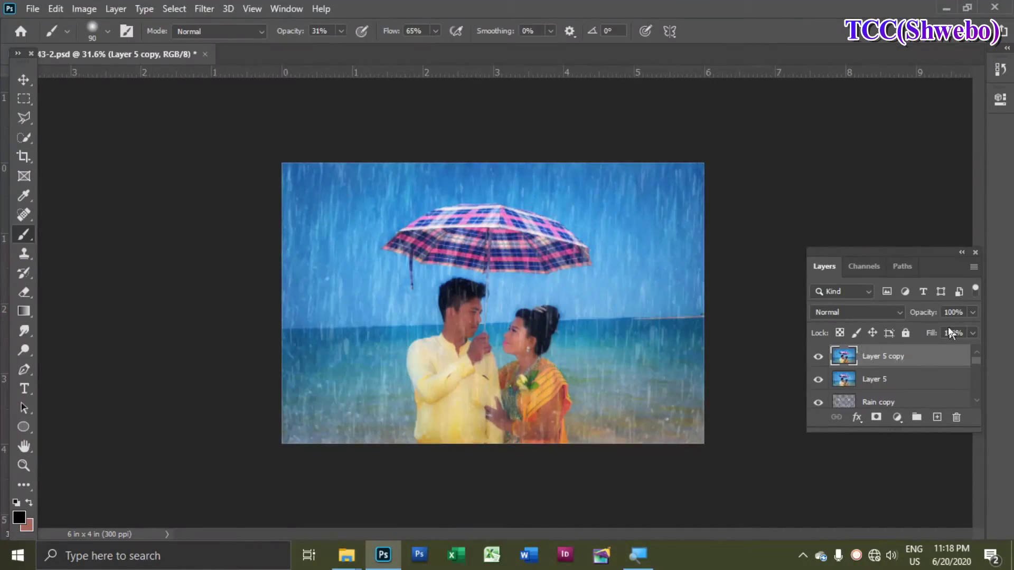
{"action": "key", "text": "shift+ctrl+a"}
{"action": "left_click", "coordinate": [386, 48]}
{"action": "left_click_drag", "start_coordinate": [491, 256], "coordinate": [738, 495]}
{"action": "left_click_drag", "start_coordinate": [737, 256], "coordinate": [665, 256]}
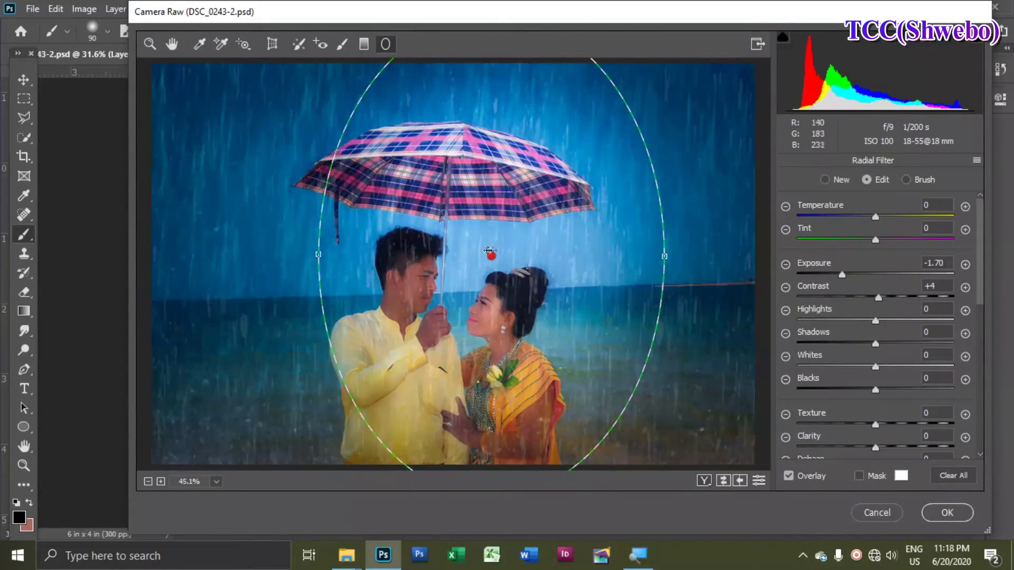
{"action": "left_click_drag", "start_coordinate": [655, 291], "coordinate": [618, 295]}
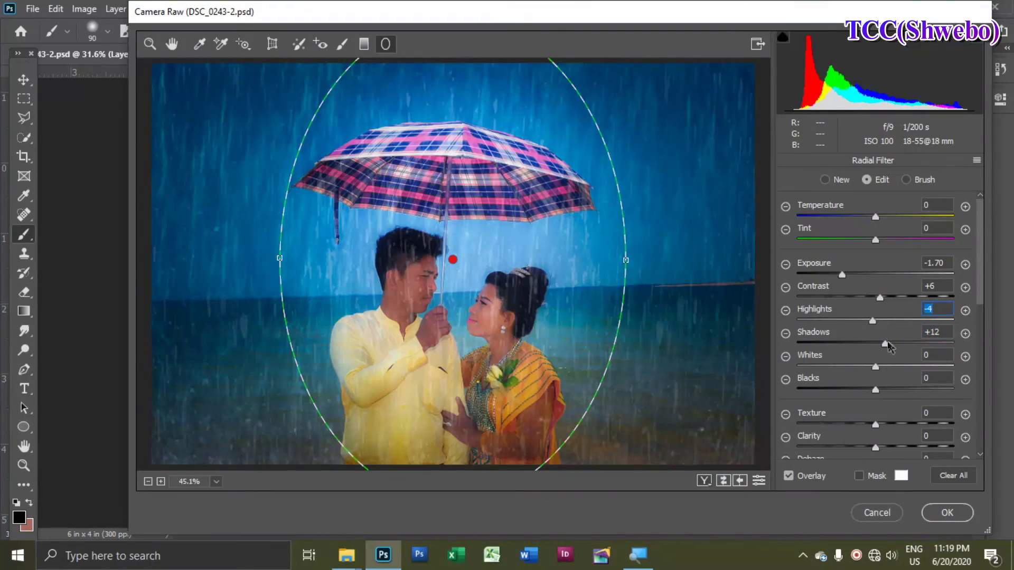
{"action": "left_click", "coordinate": [947, 513]}
Merge the visible layers into a new layer, duplicate it twice, and start choosing a filter for the uppermost copy
{"action": "scroll", "coordinate": [597, 308], "scroll_direction": "up", "scroll_amount": 5}
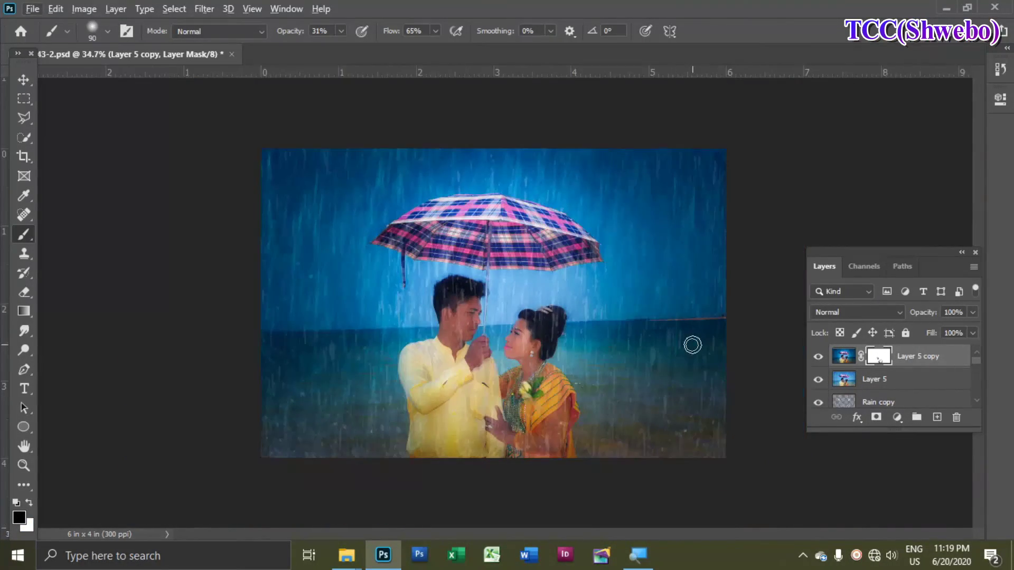
{"action": "left_click", "coordinate": [204, 9]}
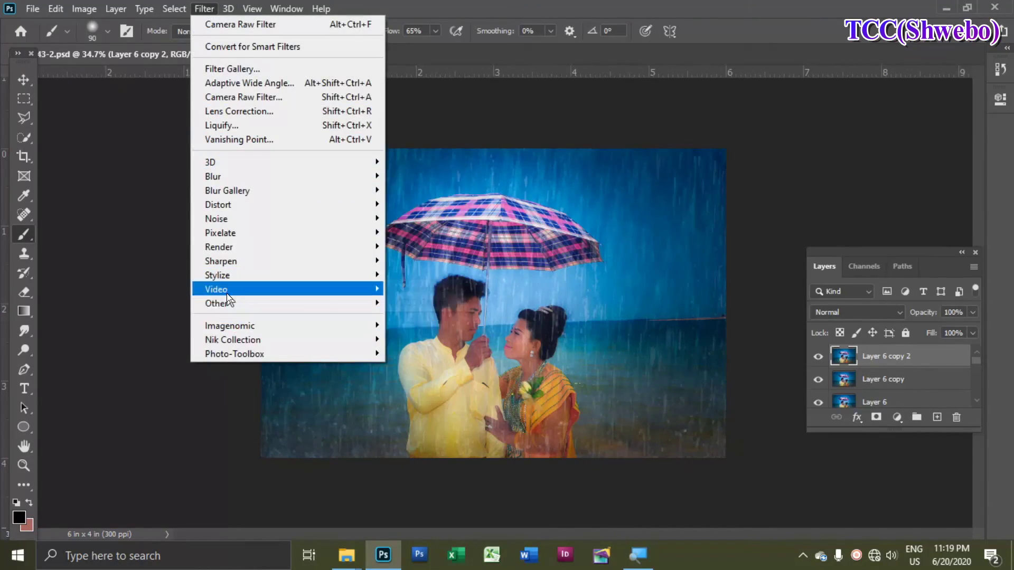